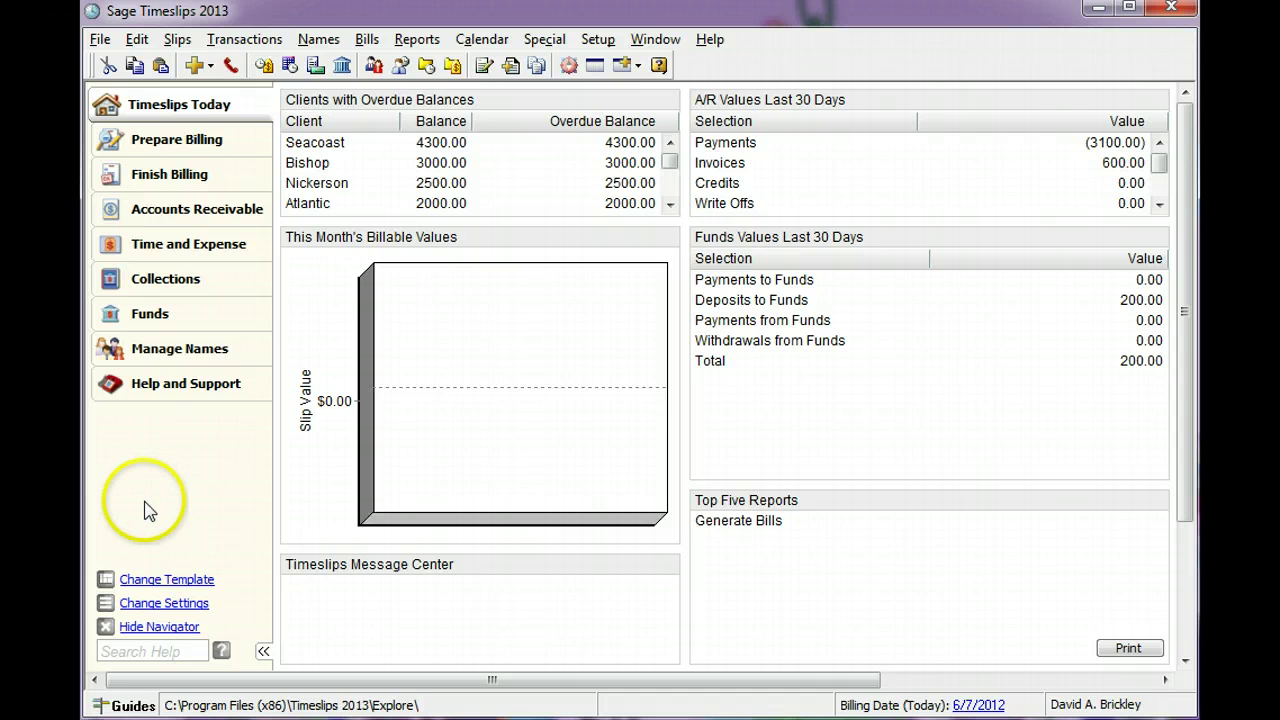
- Start a new expense slip with the timekeeper selected and SPS Shipping as the expense
{"action": "left_click", "coordinate": [253, 255]}
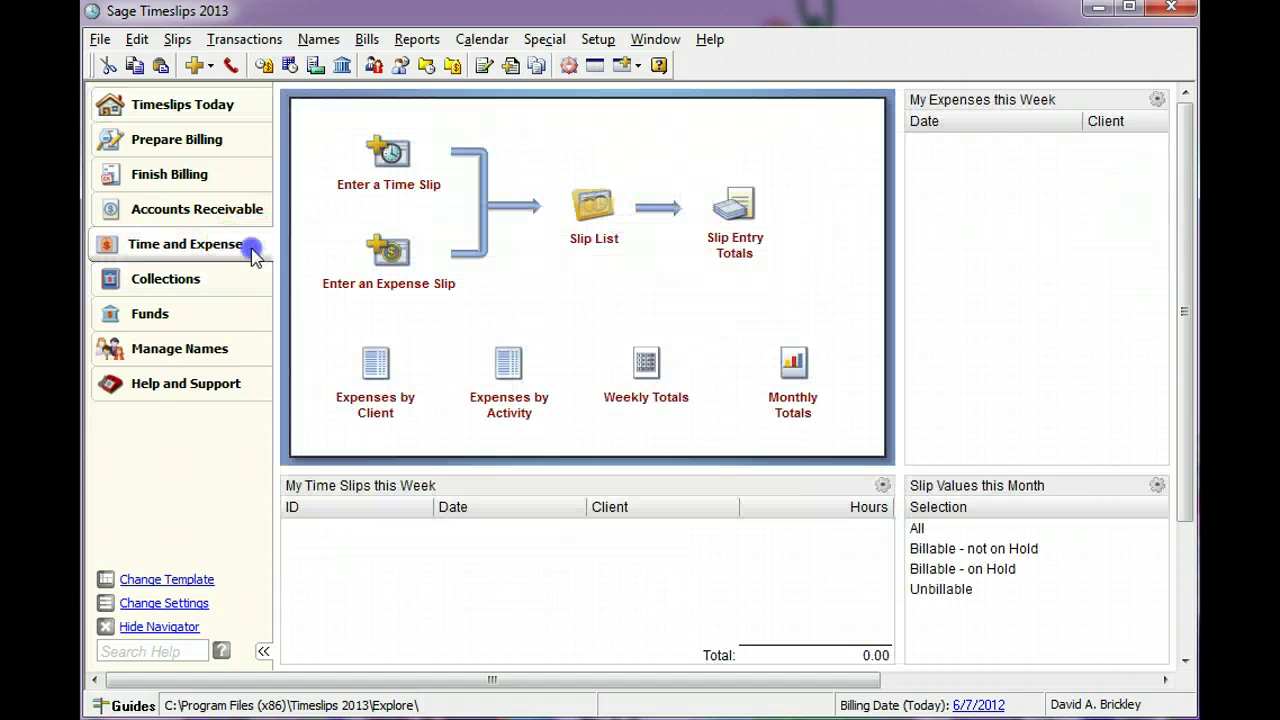
{"action": "left_click", "coordinate": [393, 254]}
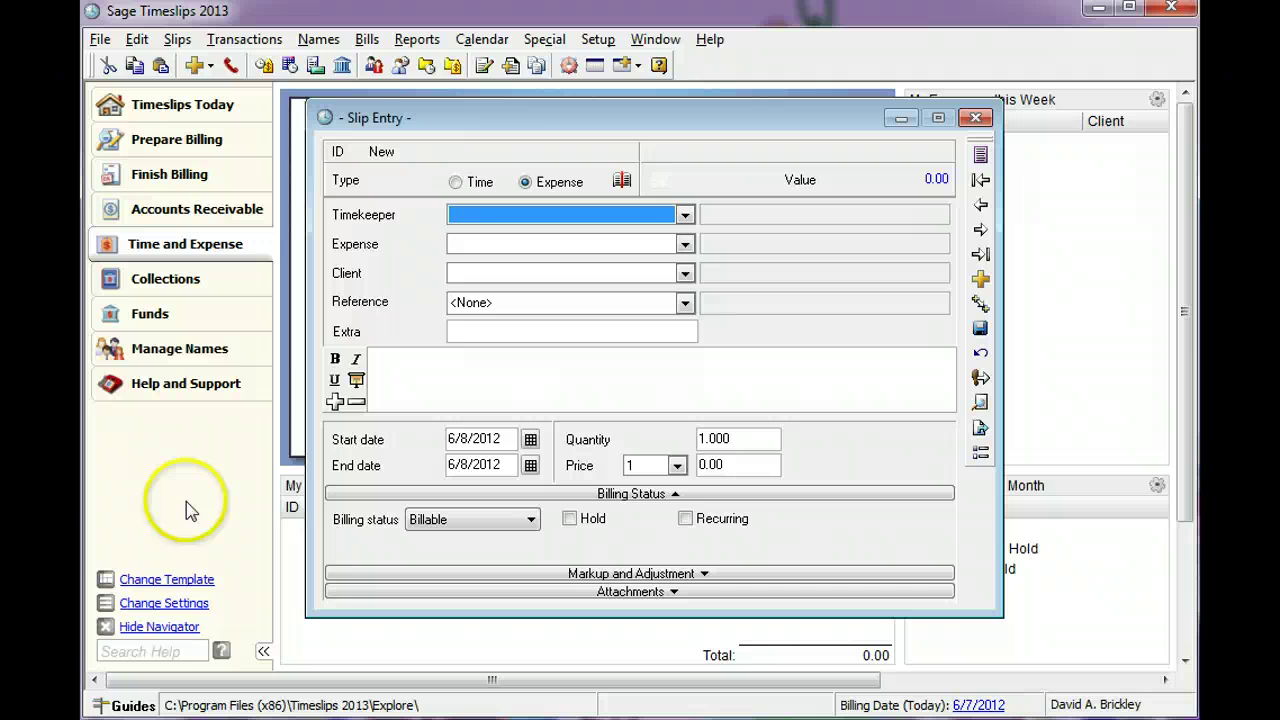
{"action": "left_click", "coordinate": [685, 215]}
{"action": "left_click", "coordinate": [655, 235]}
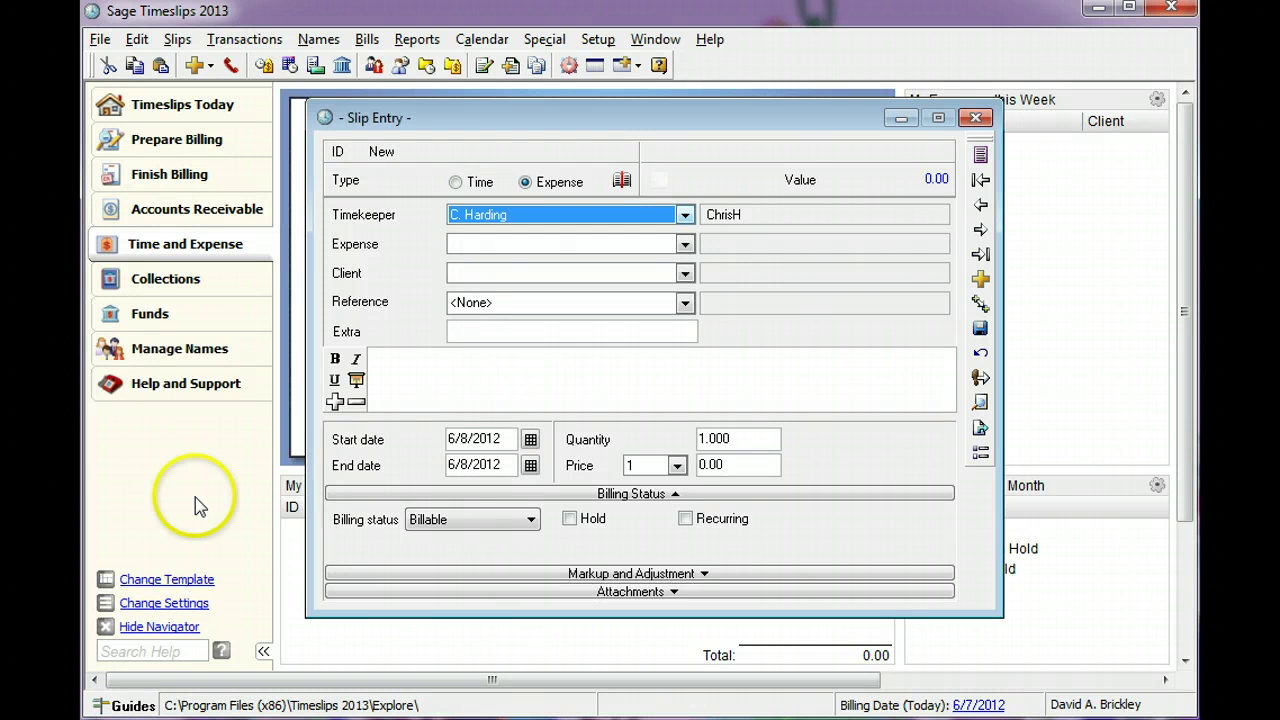
{"action": "left_click", "coordinate": [685, 245]}
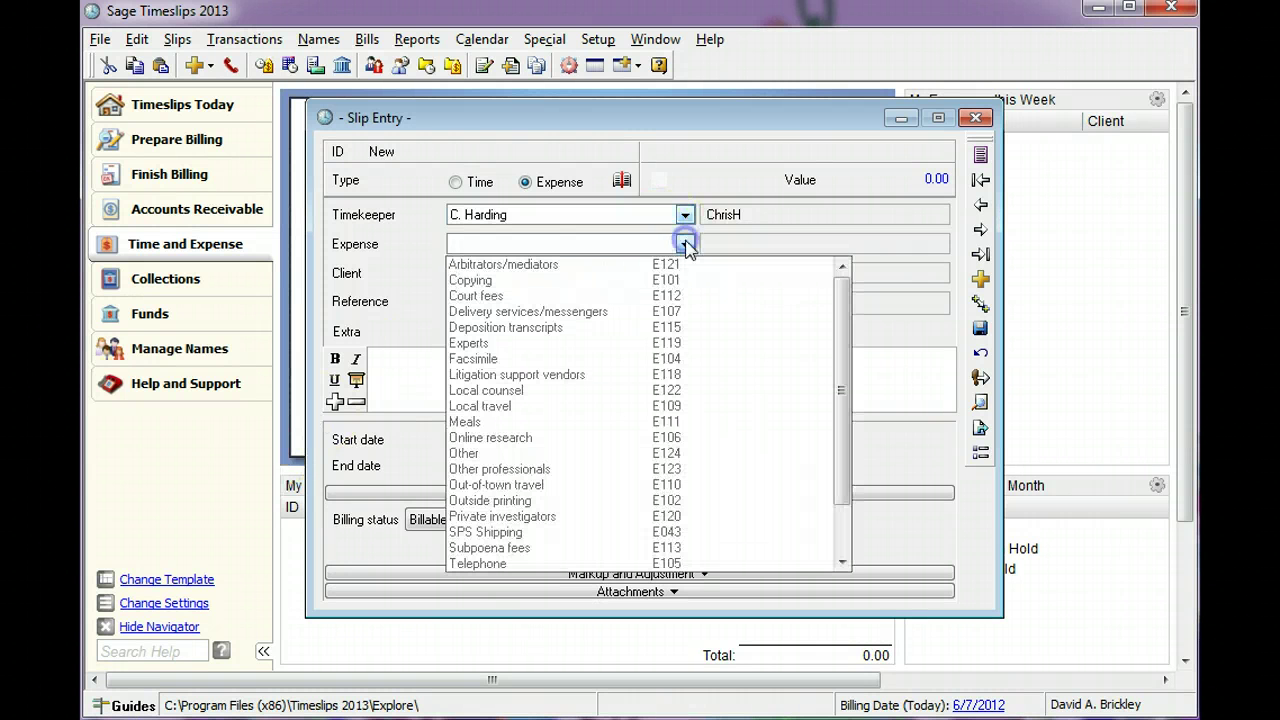
{"action": "left_click", "coordinate": [508, 533]}
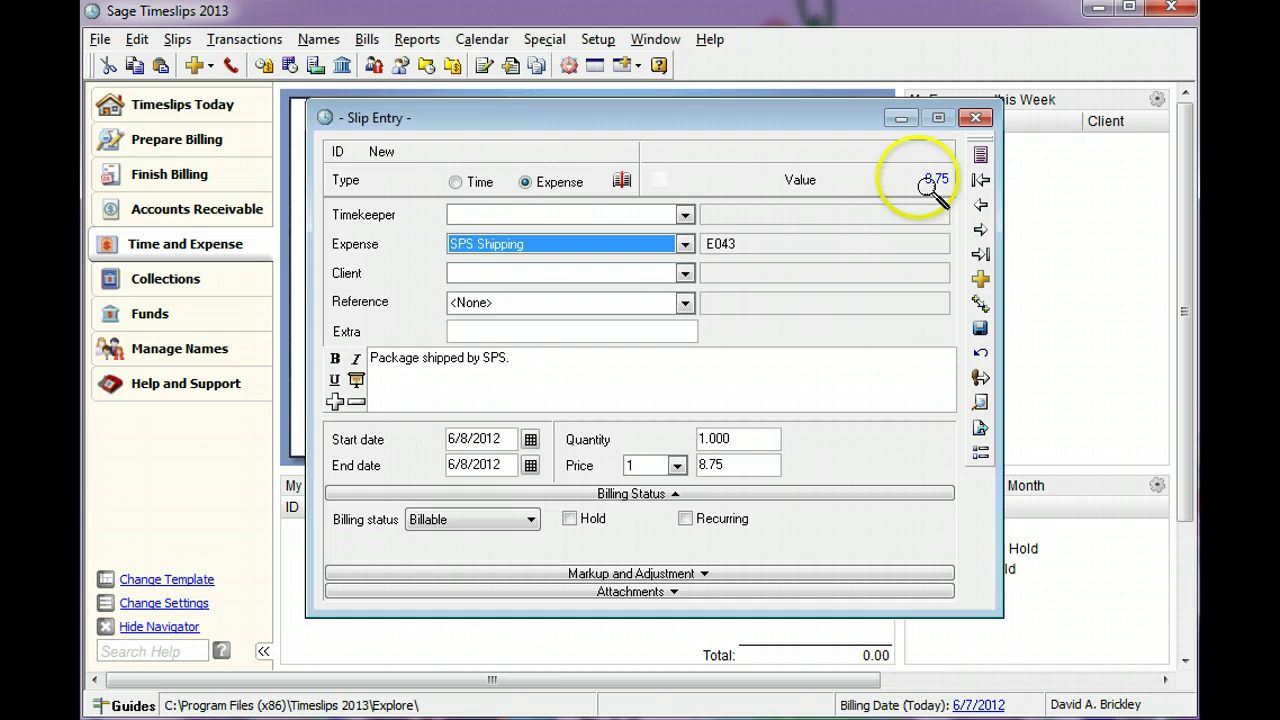
{"action": "left_click", "coordinate": [975, 120]}
{"action": "left_click", "coordinate": [975, 619]}
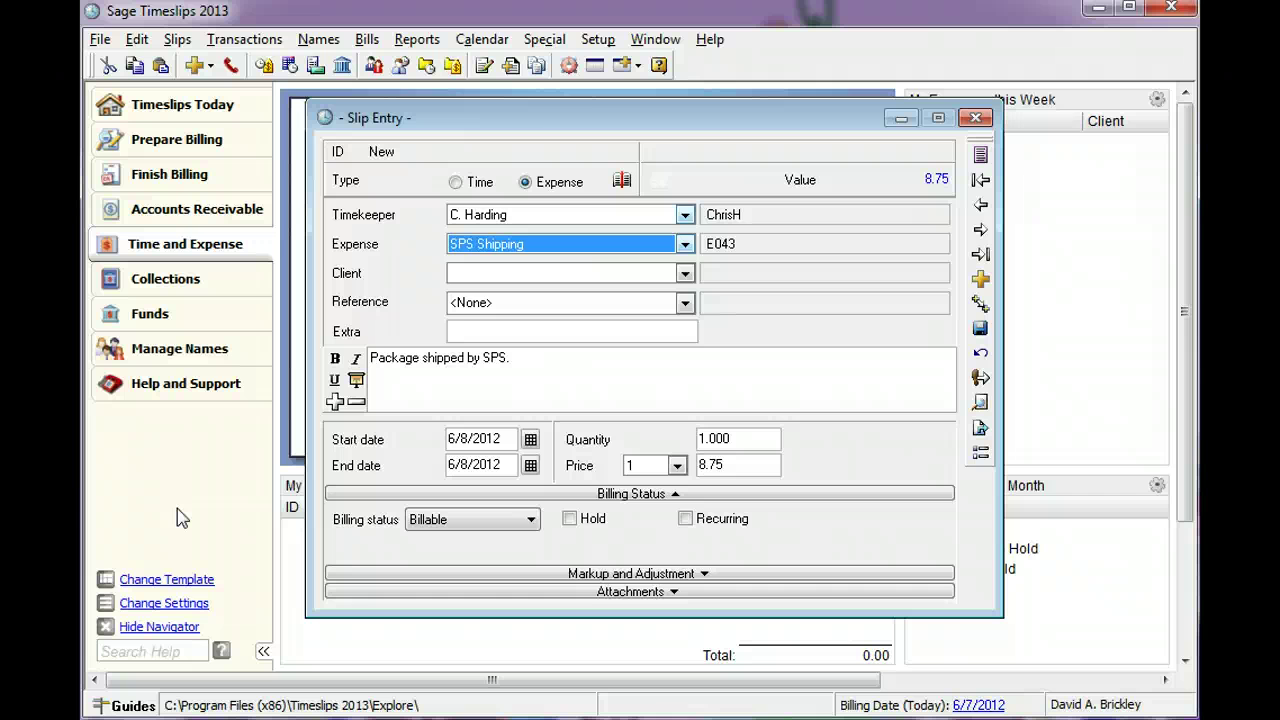
{"action": "left_click", "coordinate": [187, 508]}
{"action": "left_click", "coordinate": [337, 402]}
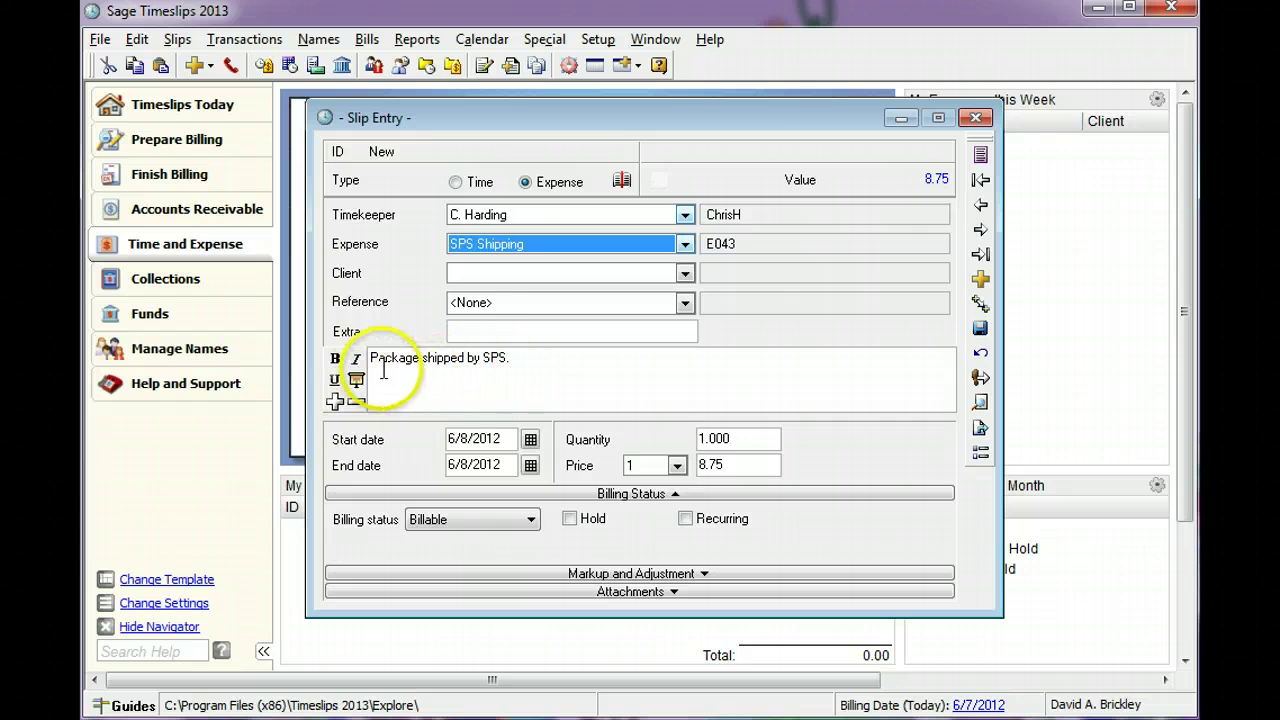
{"action": "left_click", "coordinate": [730, 438]}
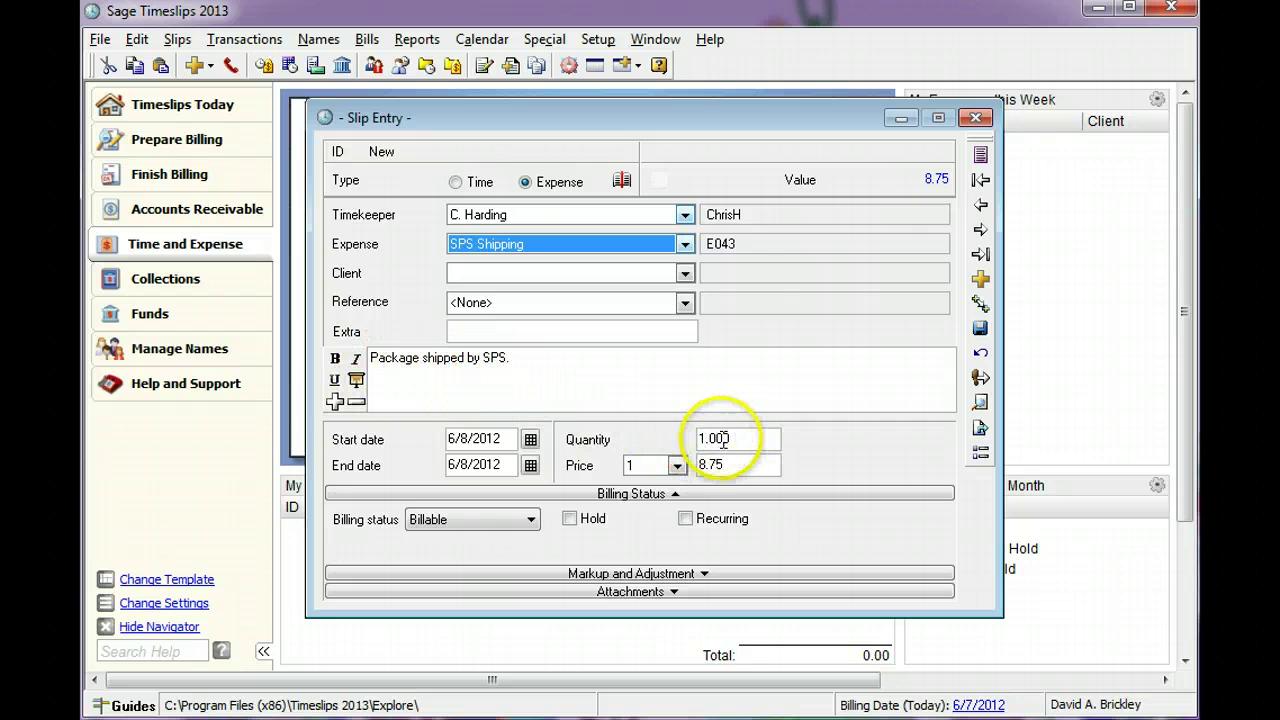
{"action": "left_click", "coordinate": [716, 464]}
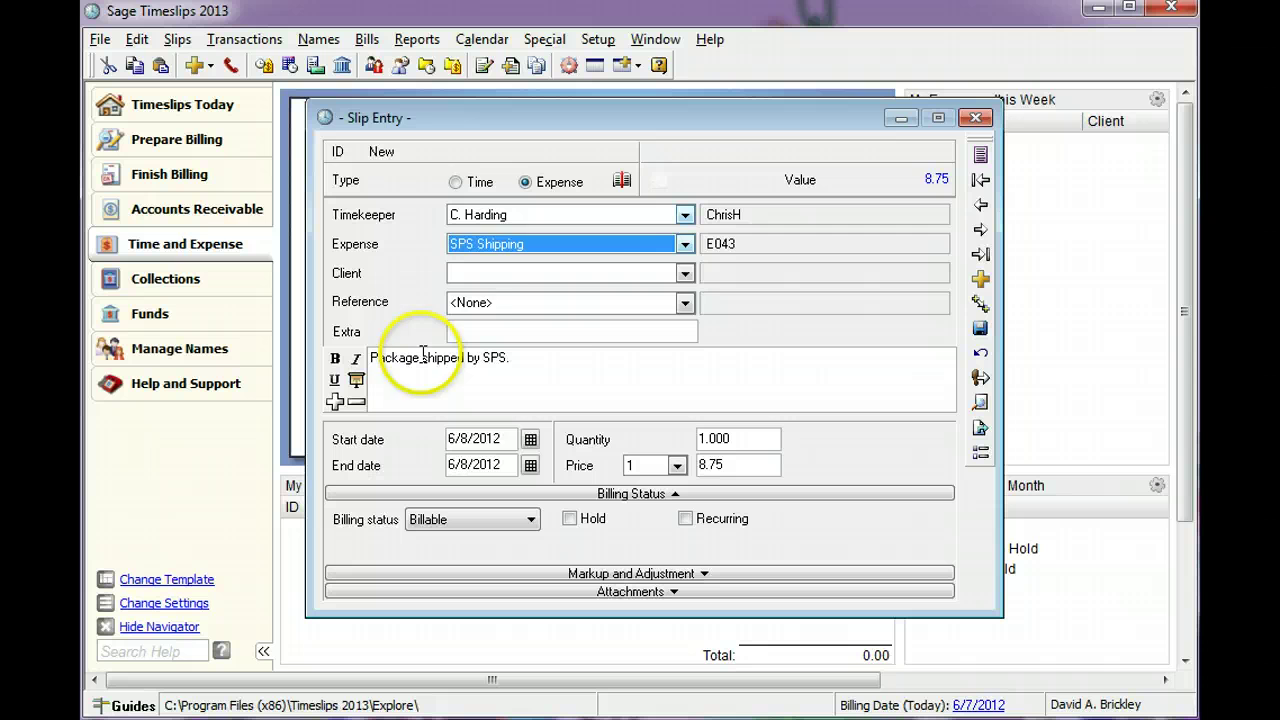
- Assign the slip to the client and change the reference to that client's other court case
{"action": "left_click", "coordinate": [684, 273]}
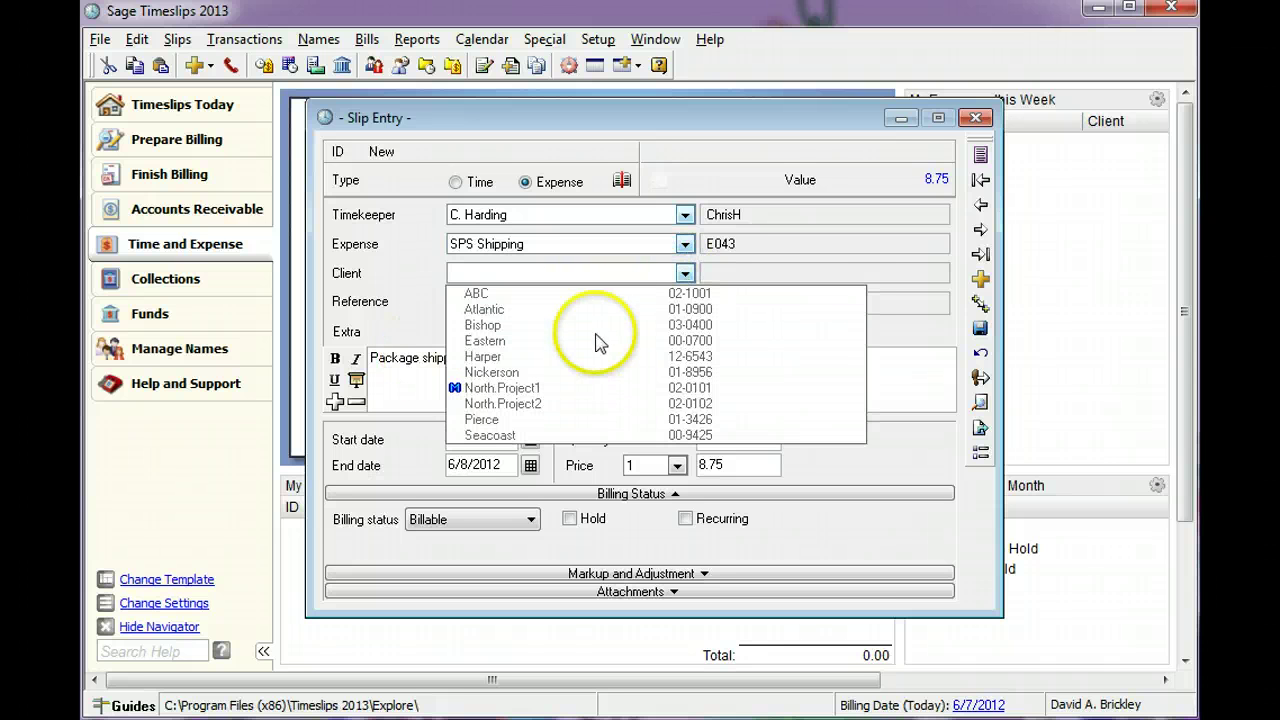
{"action": "left_click", "coordinate": [551, 356]}
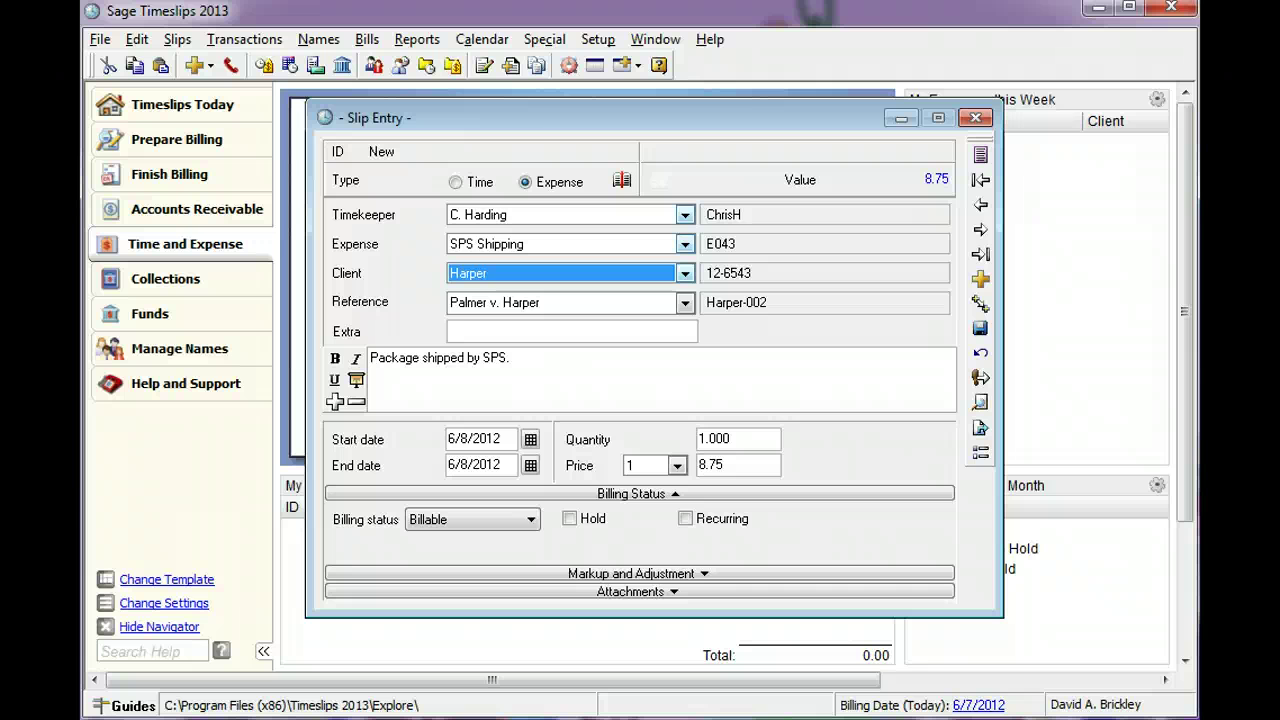
{"action": "left_click", "coordinate": [171, 498]}
{"action": "left_click", "coordinate": [685, 302]}
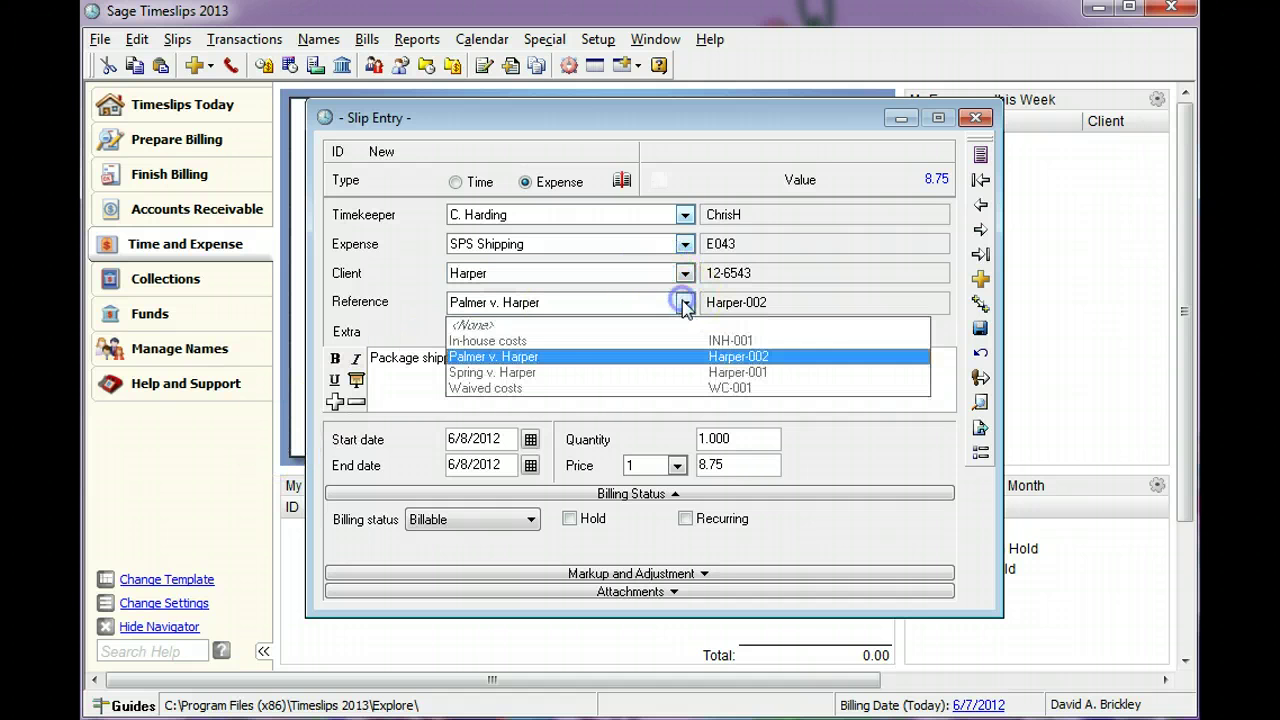
{"action": "left_click", "coordinate": [547, 372]}
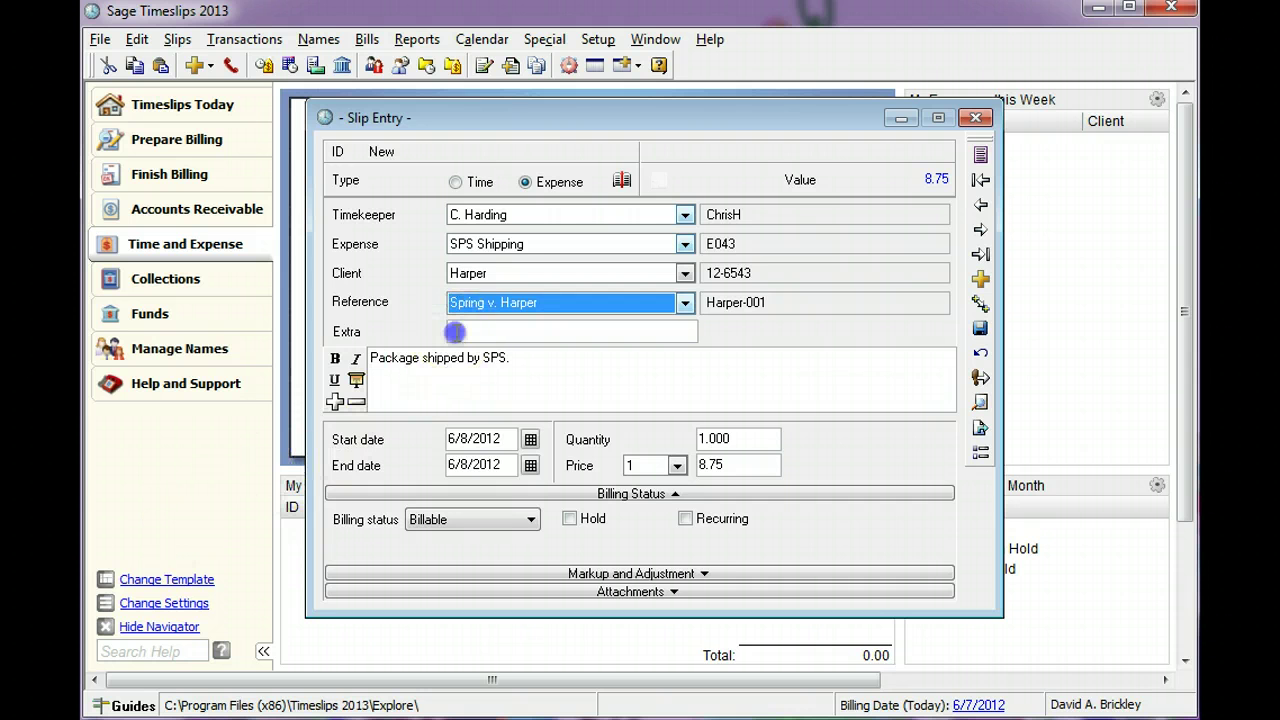
- Make the word SPS bold in the slip's description
{"action": "left_click", "coordinate": [455, 331]}
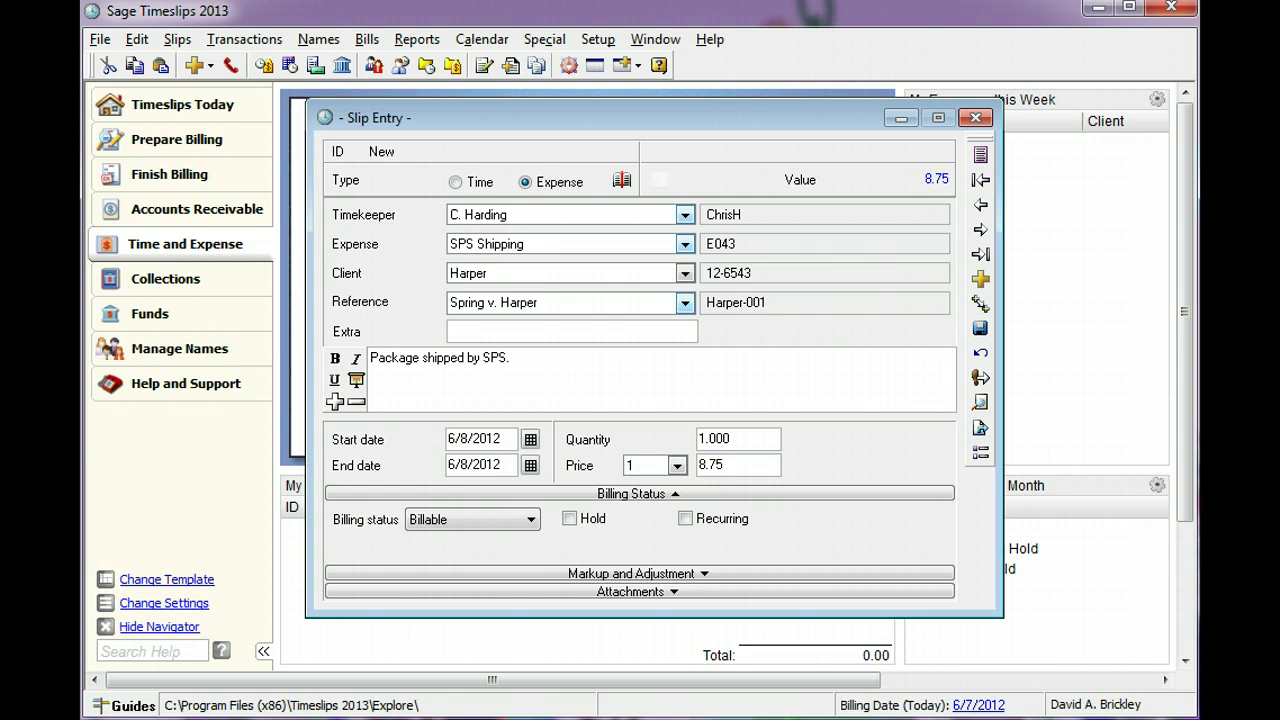
{"action": "left_click", "coordinate": [513, 359]}
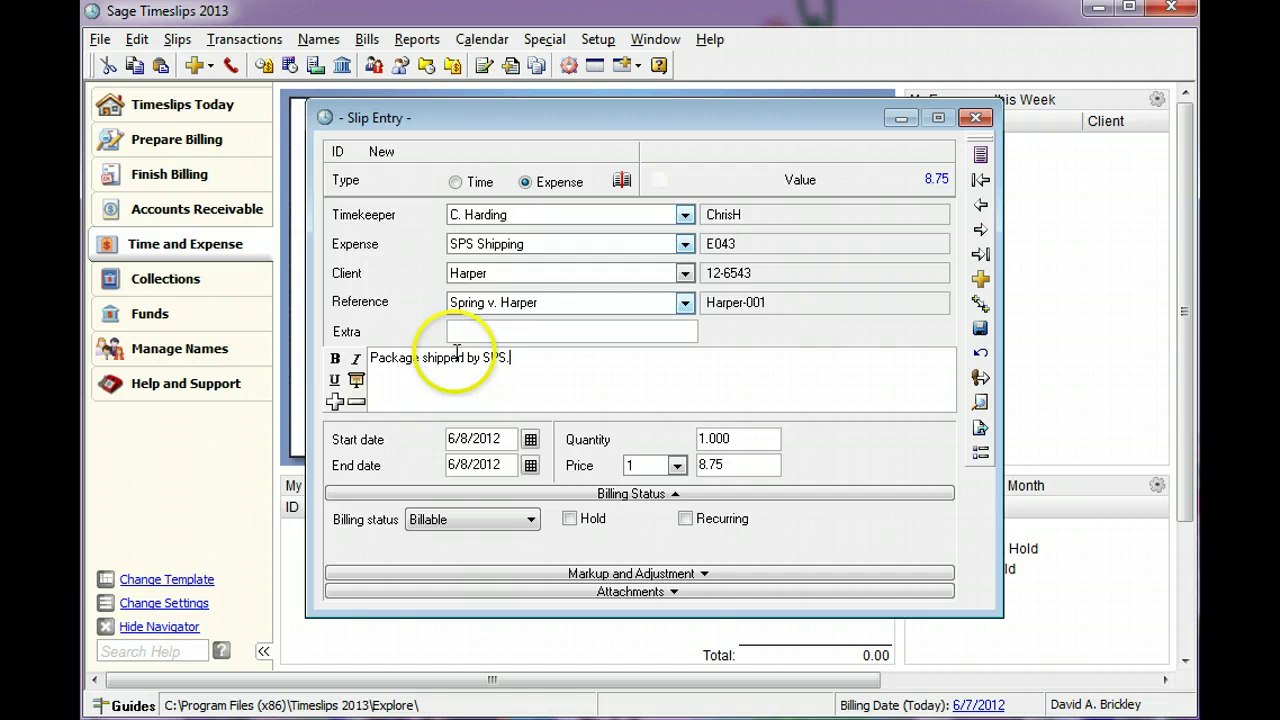
{"action": "double_click", "coordinate": [491, 358]}
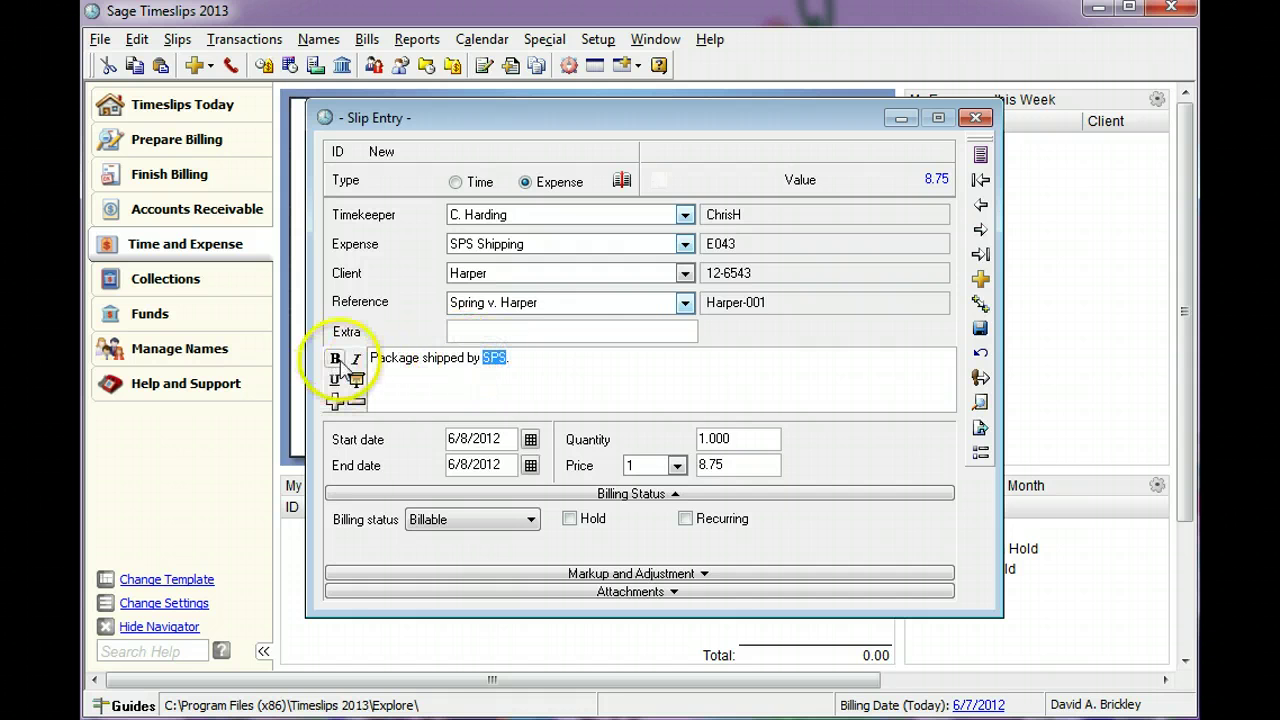
{"action": "left_click", "coordinate": [336, 359]}
{"action": "left_click", "coordinate": [520, 362]}
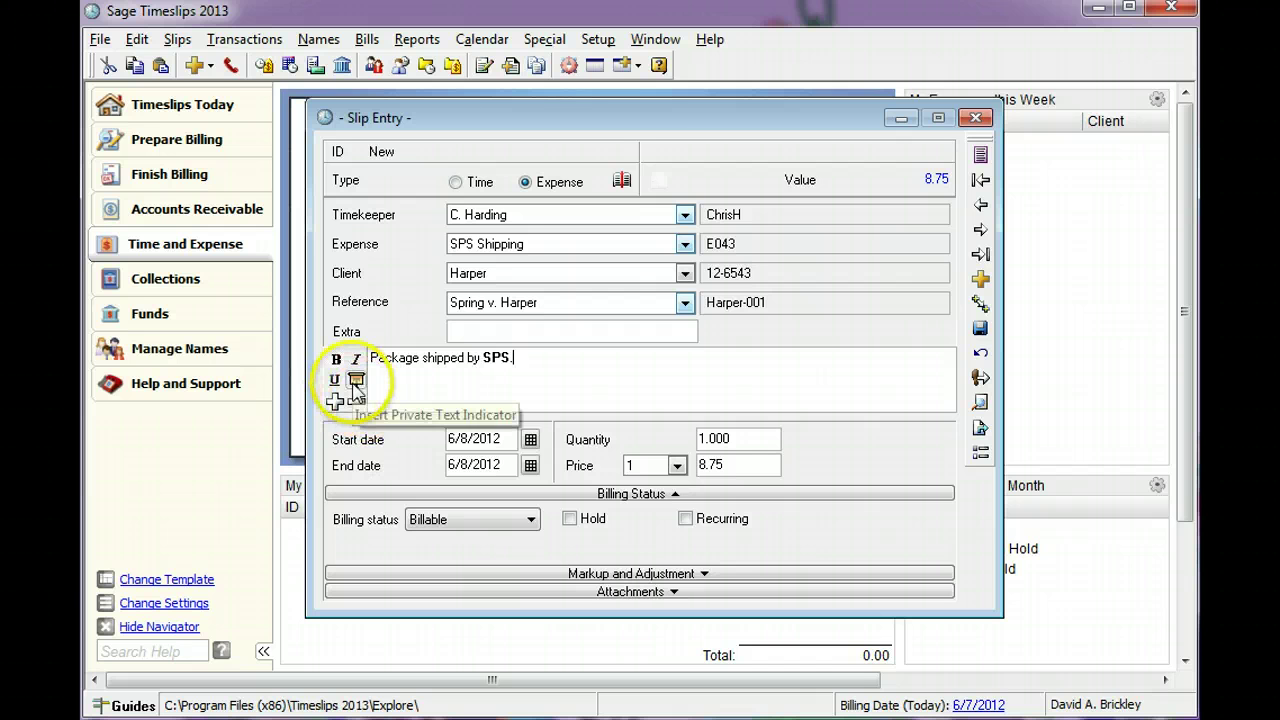
- Enlarge the description box, shrink it back, and view the text editing options for the description
{"action": "left_click", "coordinate": [335, 401]}
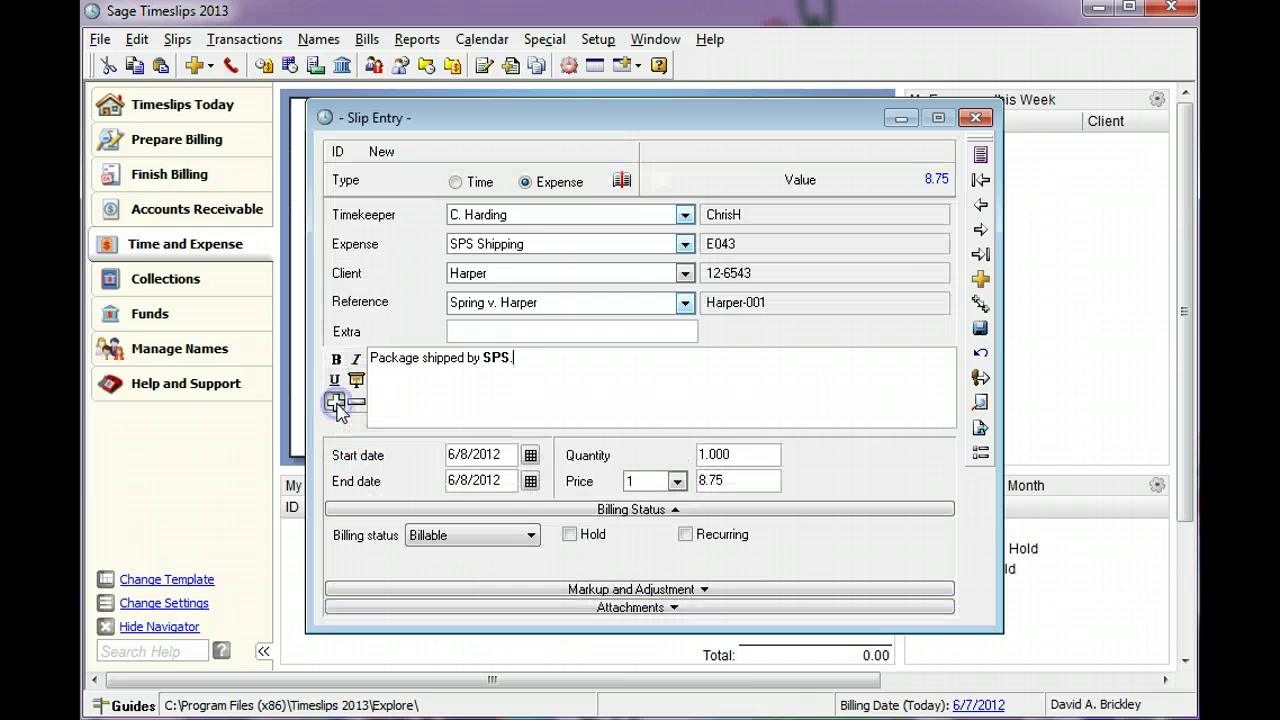
{"action": "left_click", "coordinate": [355, 402]}
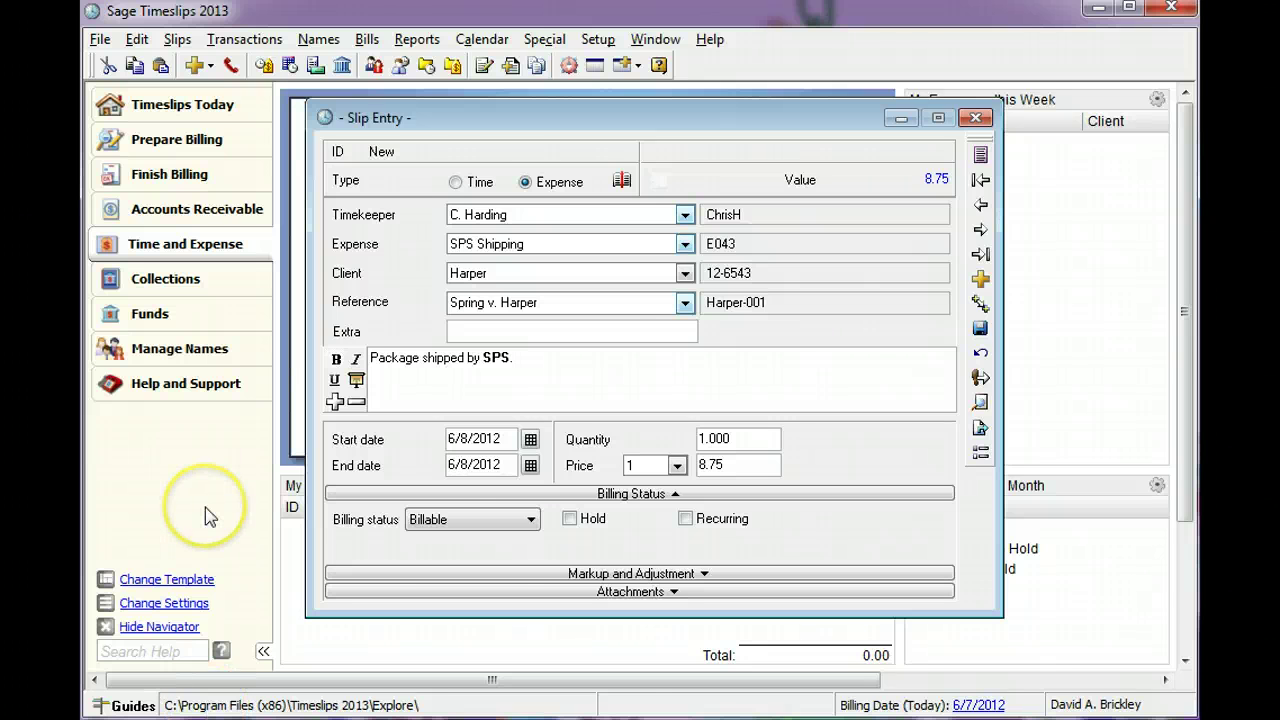
{"action": "right_click", "coordinate": [523, 360]}
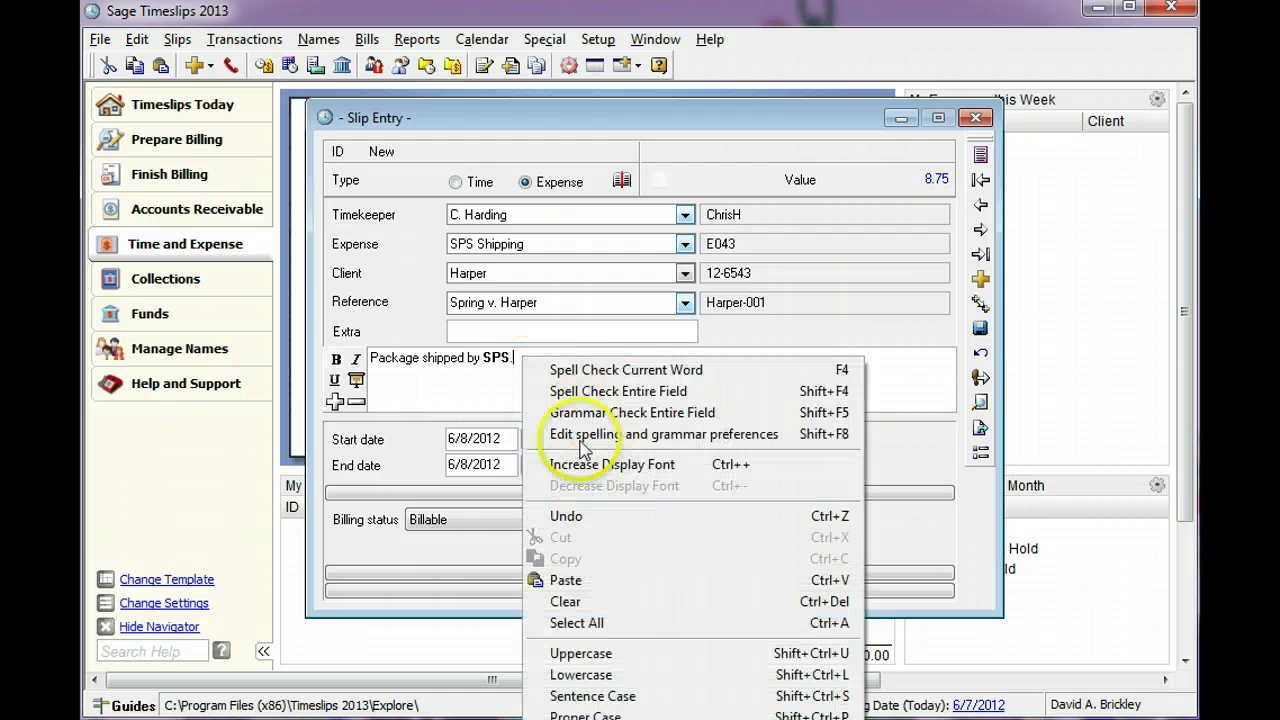
{"action": "left_click", "coordinate": [481, 372]}
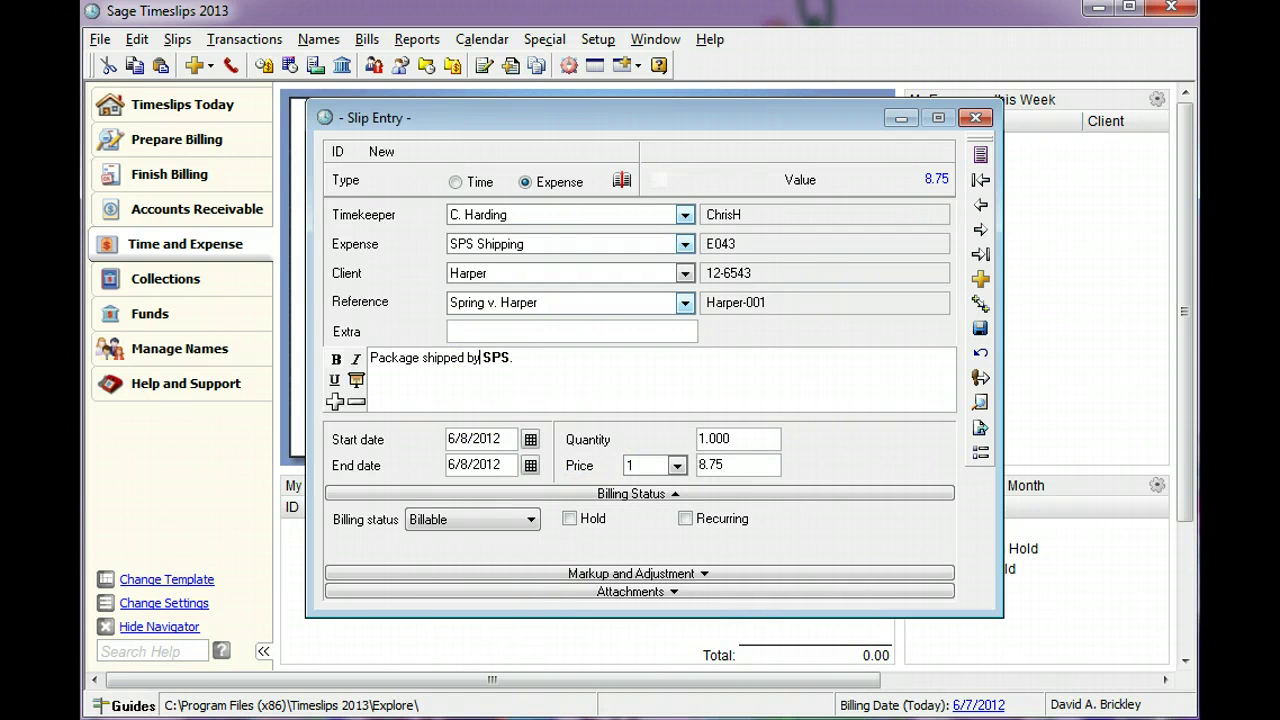
- View the calendar for the slip's start and end dates and cancel it without picking a date
{"action": "left_click", "coordinate": [509, 440]}
{"action": "left_click", "coordinate": [531, 439]}
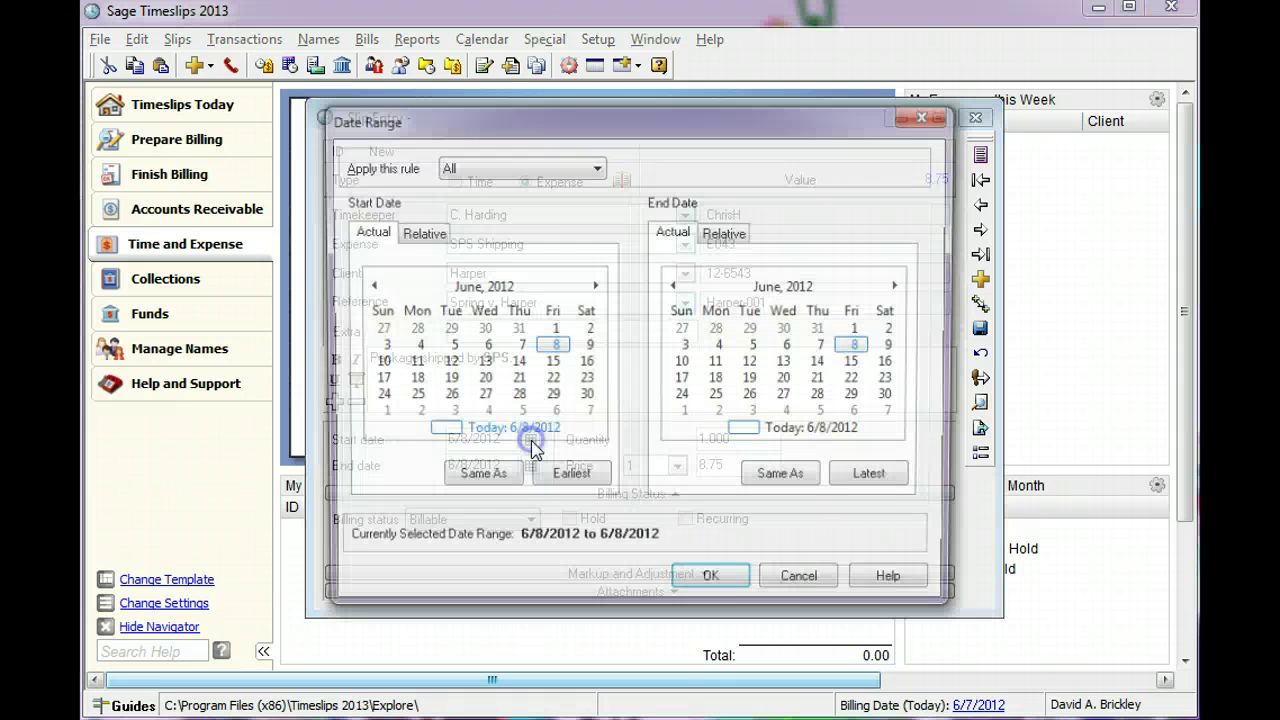
{"action": "left_click", "coordinate": [800, 585]}
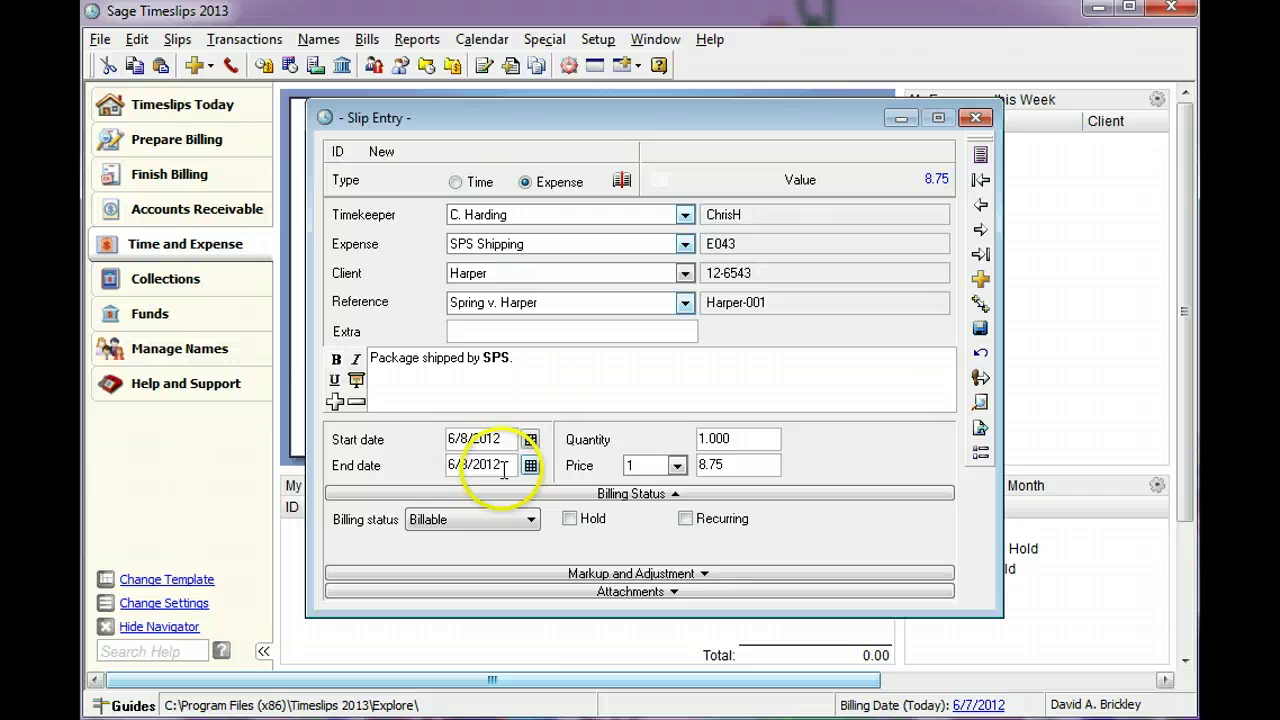
{"action": "left_click", "coordinate": [507, 465]}
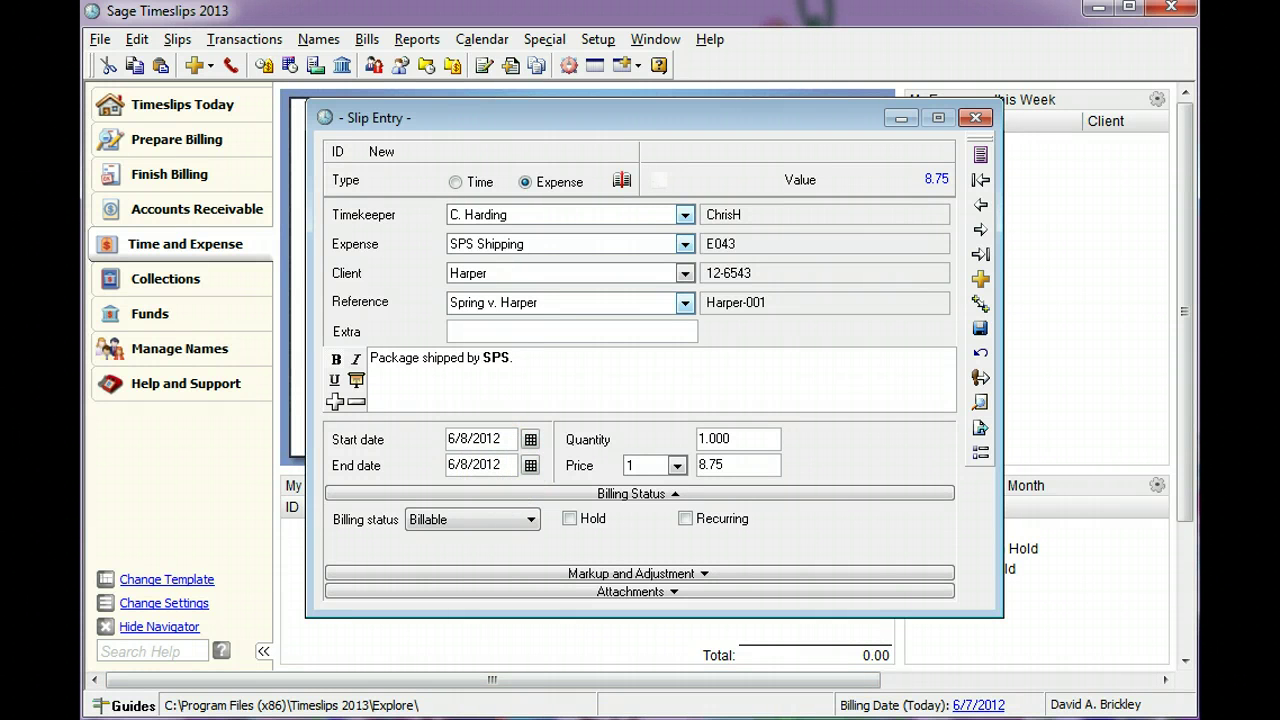
- View the price levels available for the expense and keep level 1
{"action": "left_click", "coordinate": [736, 439]}
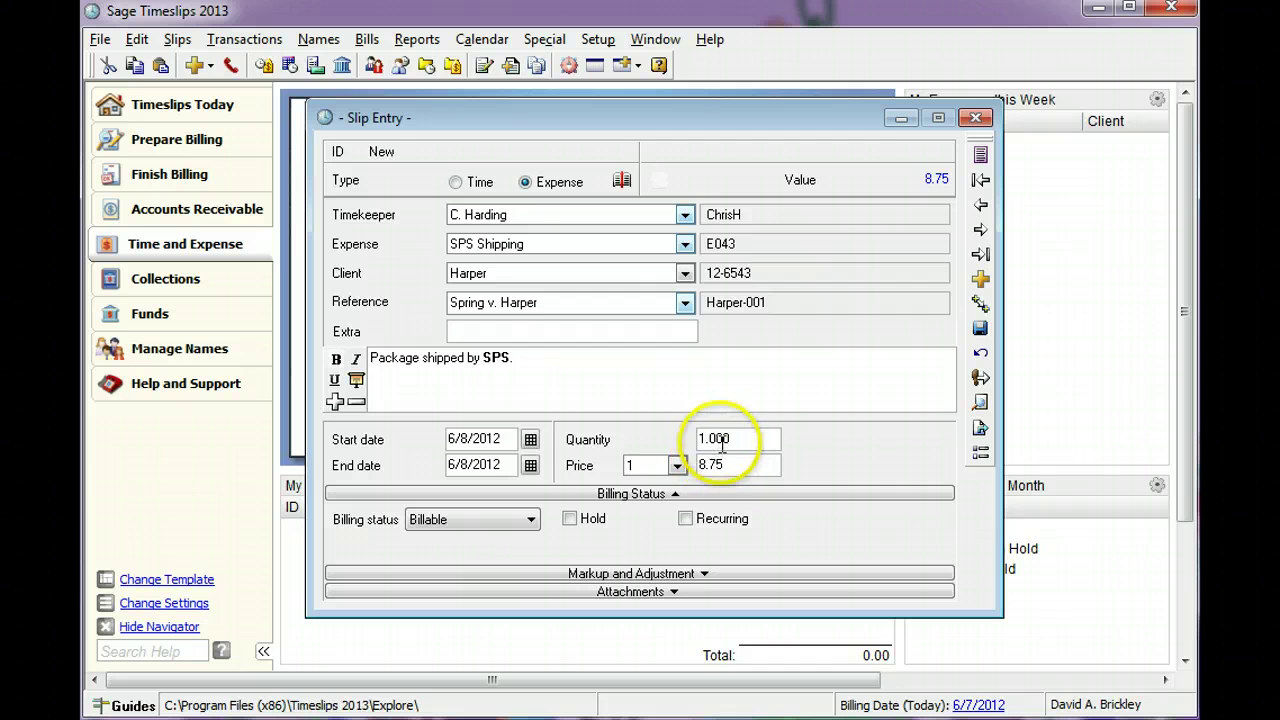
{"action": "left_click", "coordinate": [677, 466]}
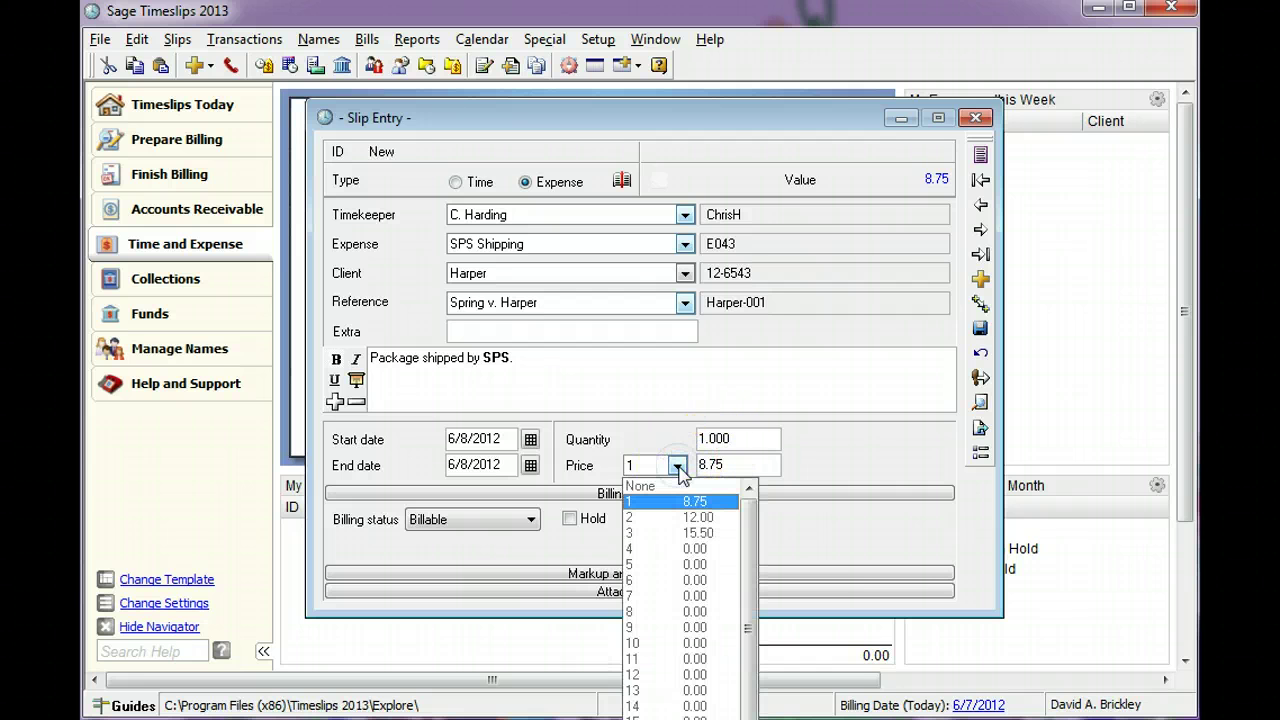
{"action": "left_click", "coordinate": [678, 466]}
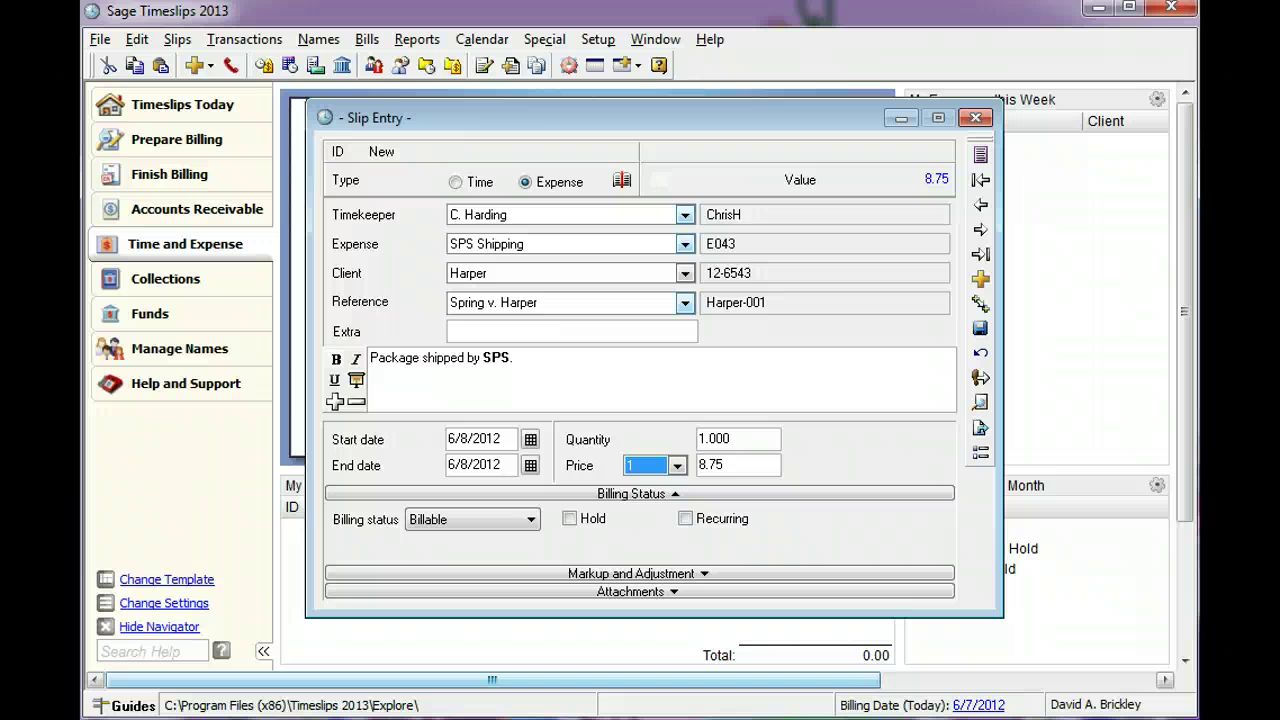
- Examine the billing status options for the slip and keep it as Billable
{"action": "left_click", "coordinate": [528, 520]}
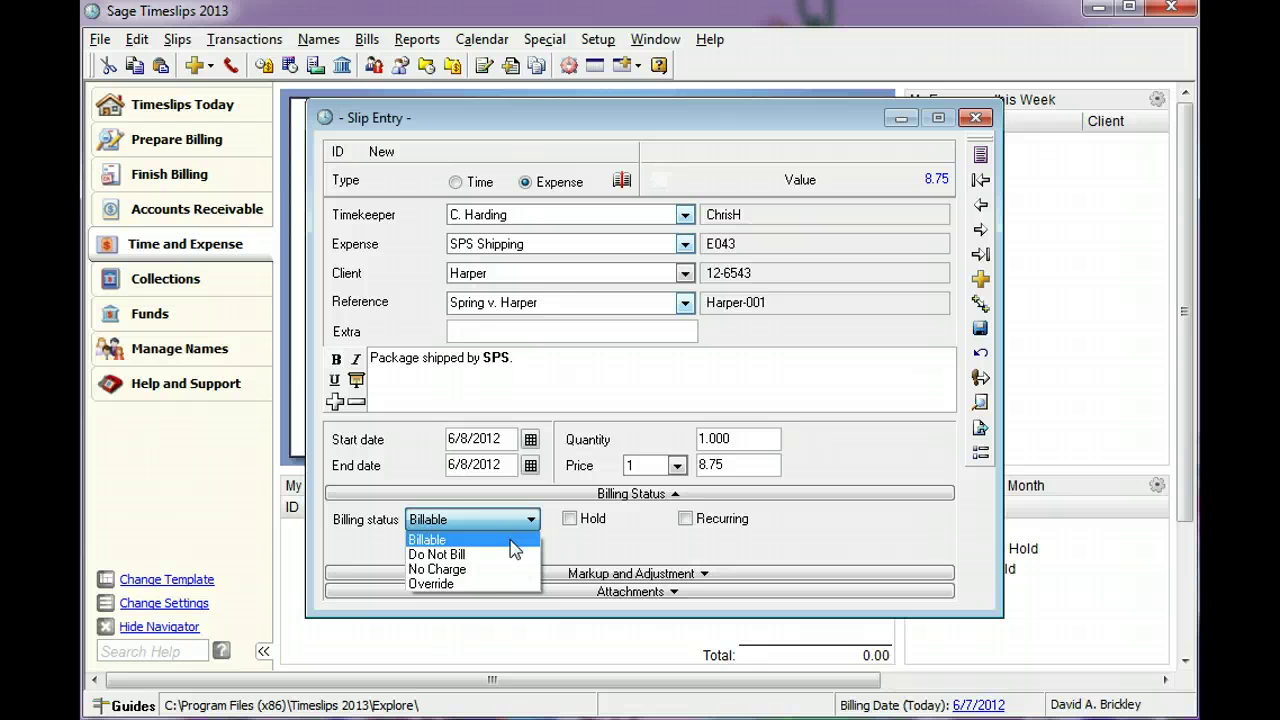
{"action": "left_click", "coordinate": [490, 554]}
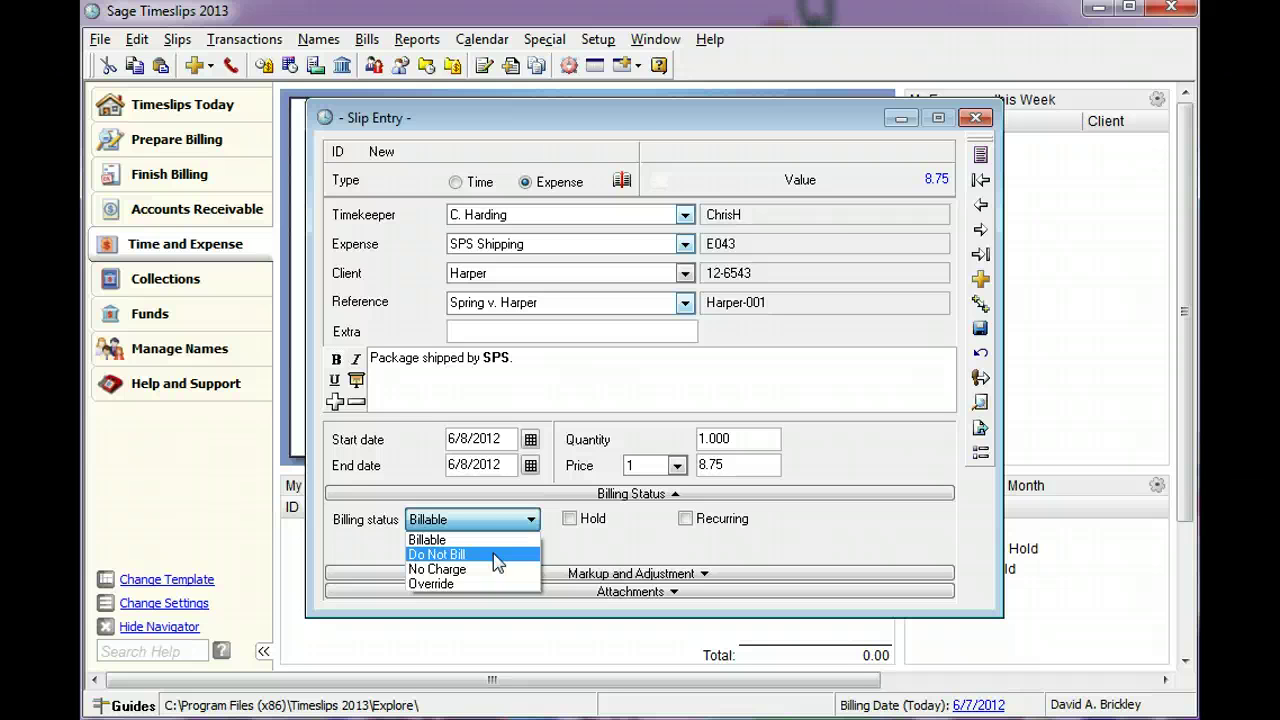
{"action": "left_click", "coordinate": [495, 567]}
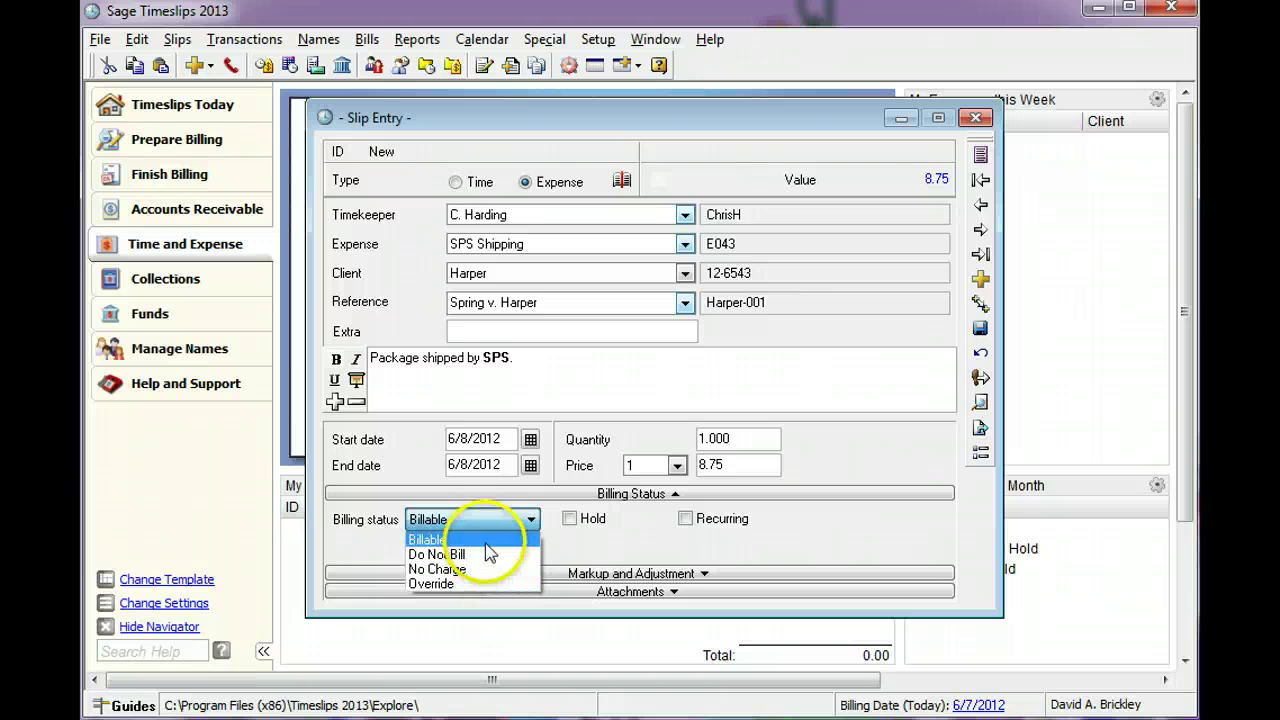
{"action": "left_click", "coordinate": [485, 541]}
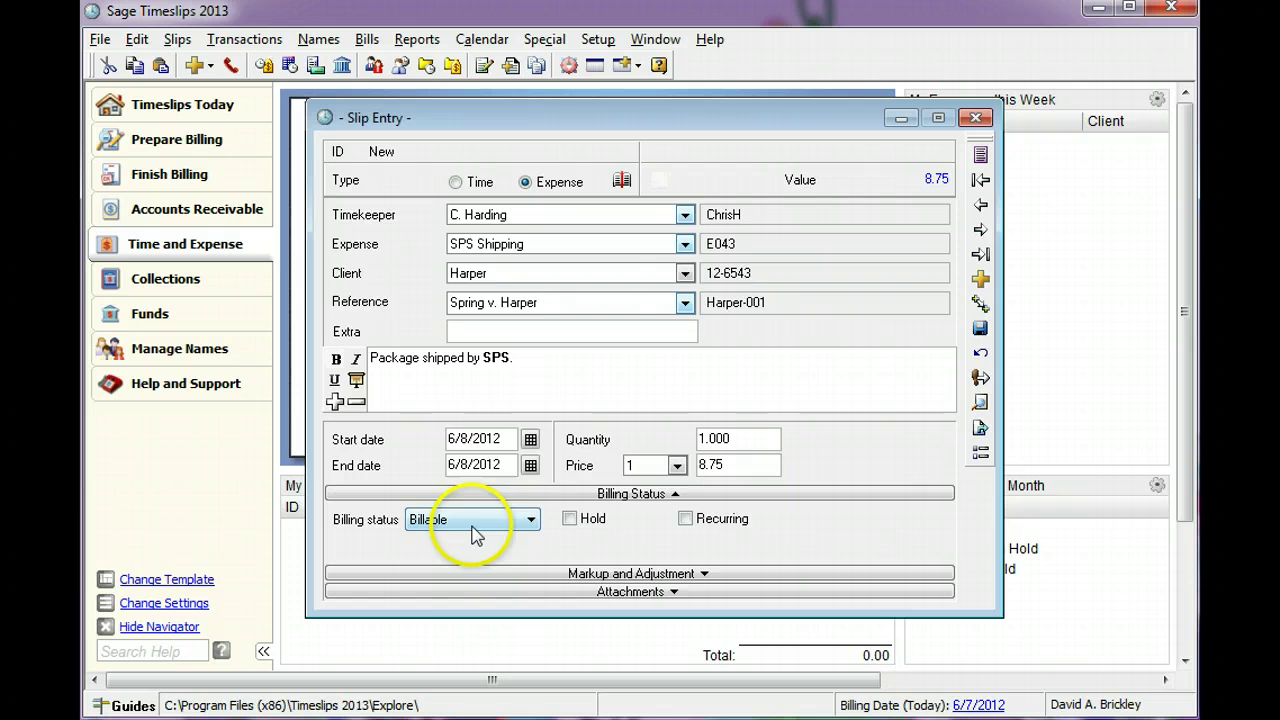
- Turn the Hold and Recurring options of the slip on and off again
{"action": "left_click", "coordinate": [569, 518]}
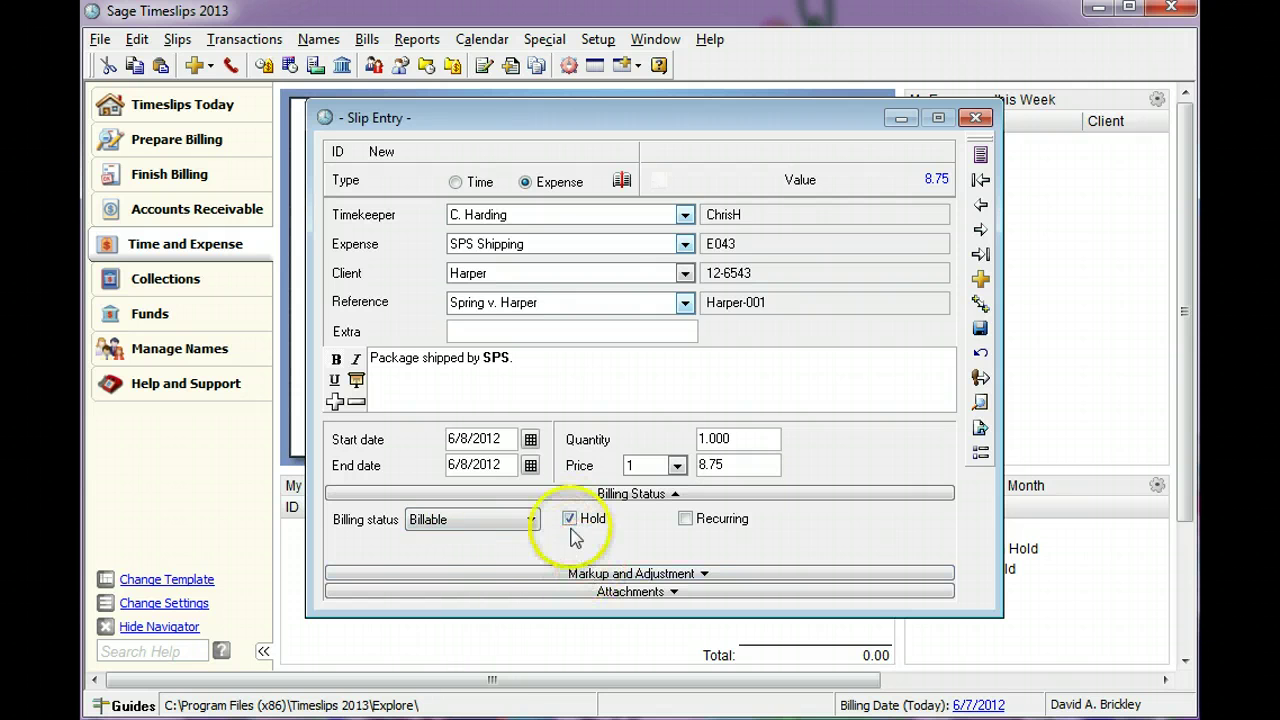
{"action": "left_click", "coordinate": [569, 518]}
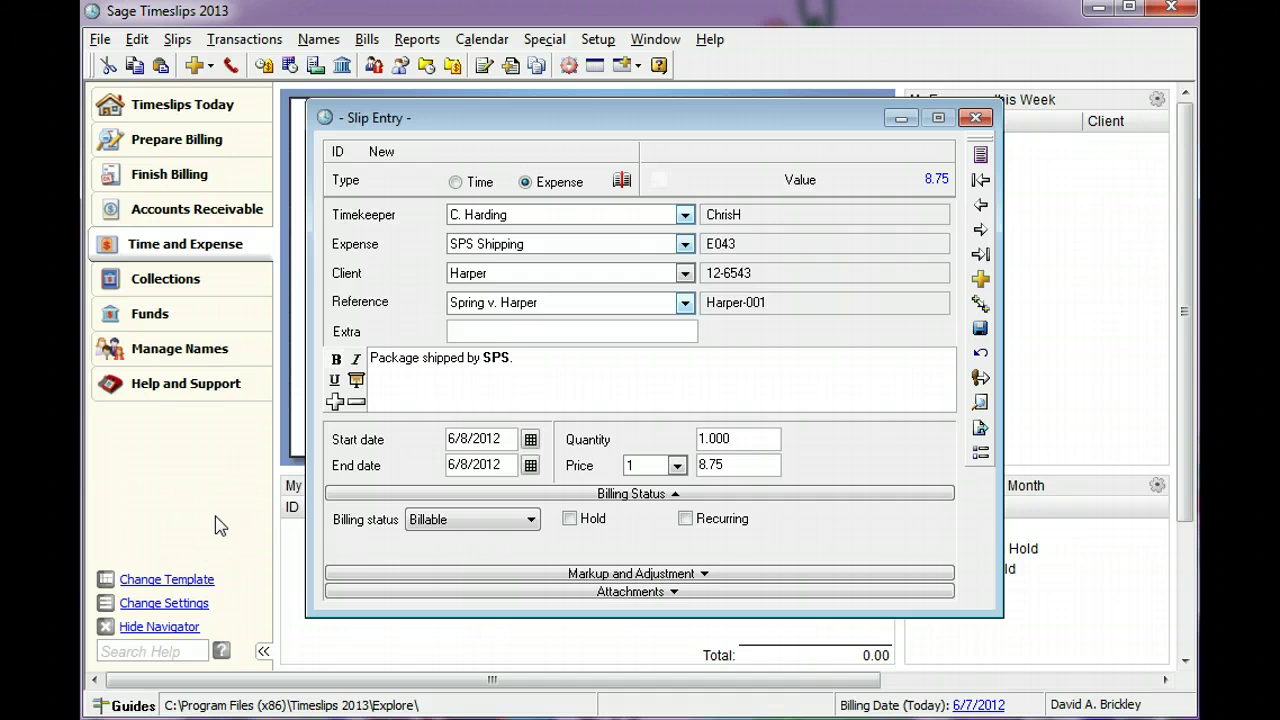
{"action": "left_click", "coordinate": [685, 519]}
{"action": "left_click", "coordinate": [685, 519]}
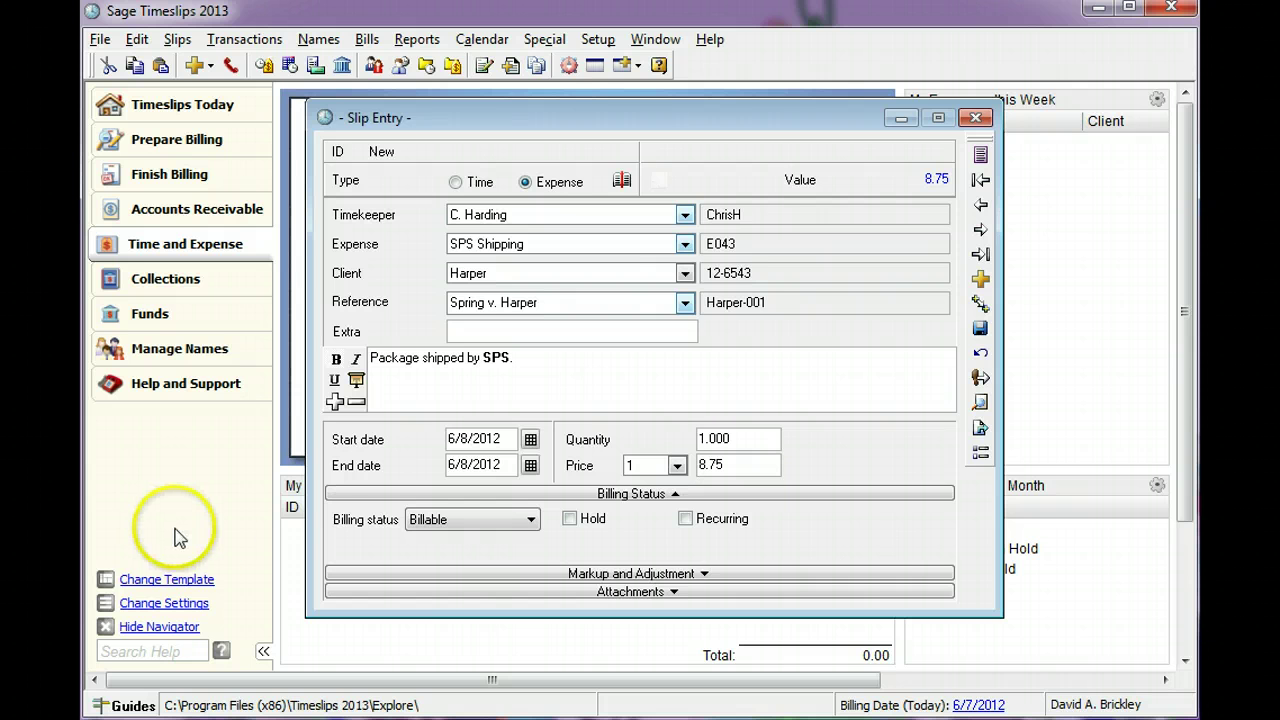
- Set the slip's markup to 20% and keep the default adjustment
{"action": "left_click", "coordinate": [380, 494]}
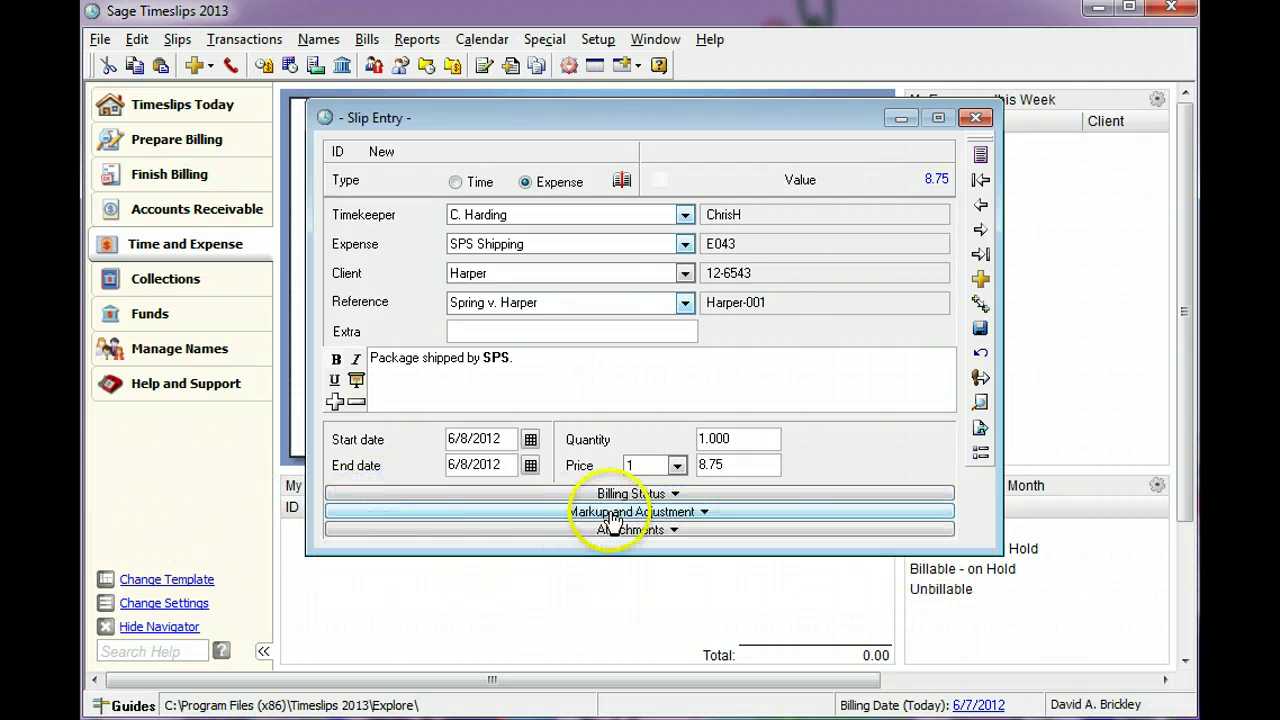
{"action": "left_click", "coordinate": [610, 512]}
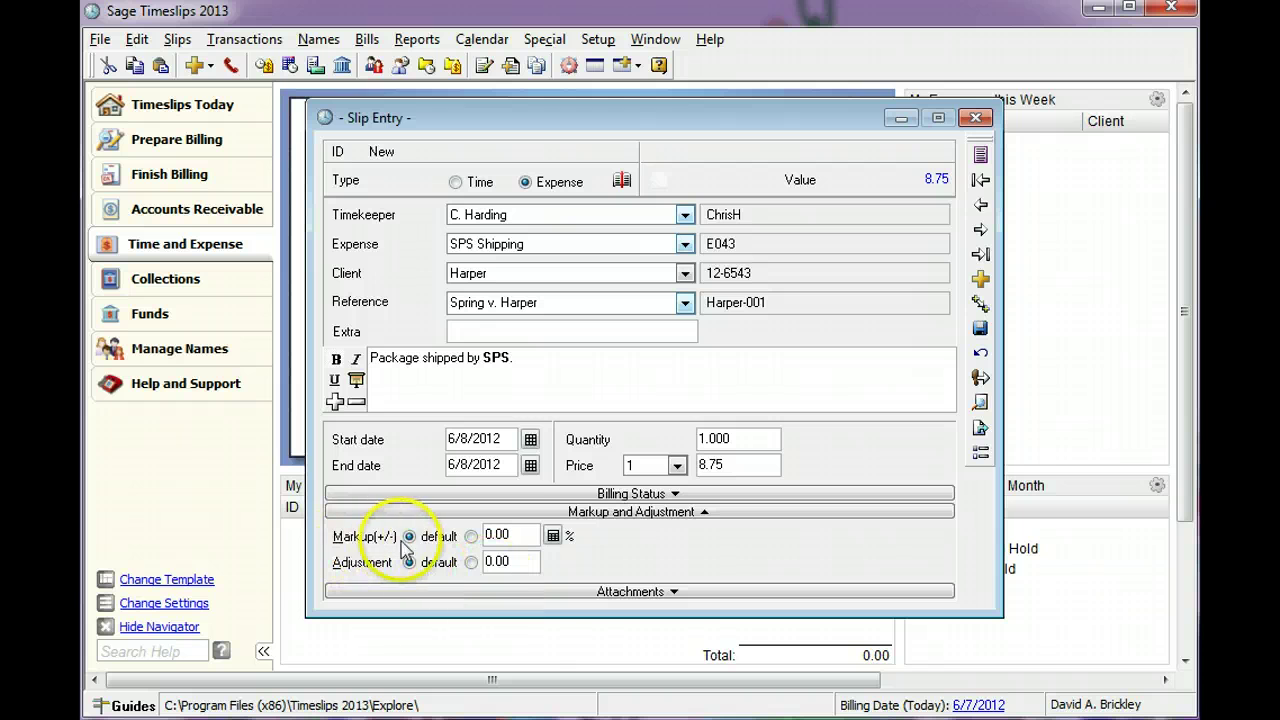
{"action": "left_click", "coordinate": [512, 534]}
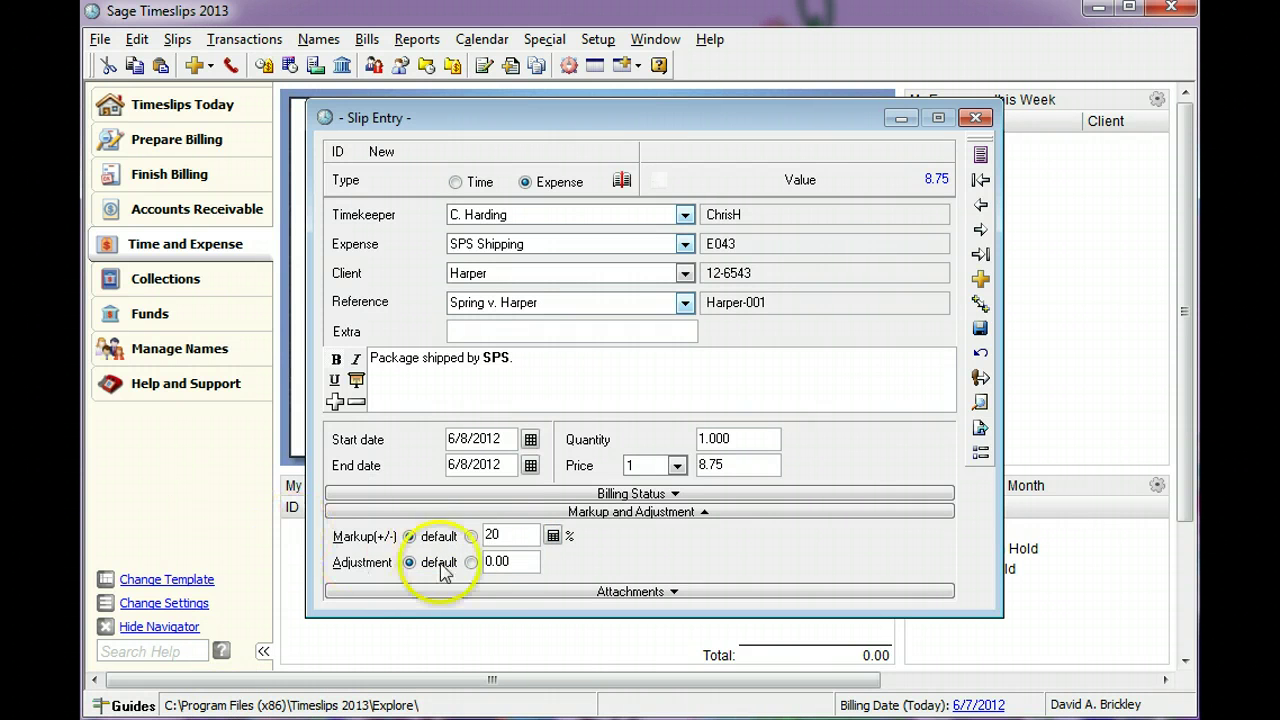
{"action": "left_click", "coordinate": [514, 561]}
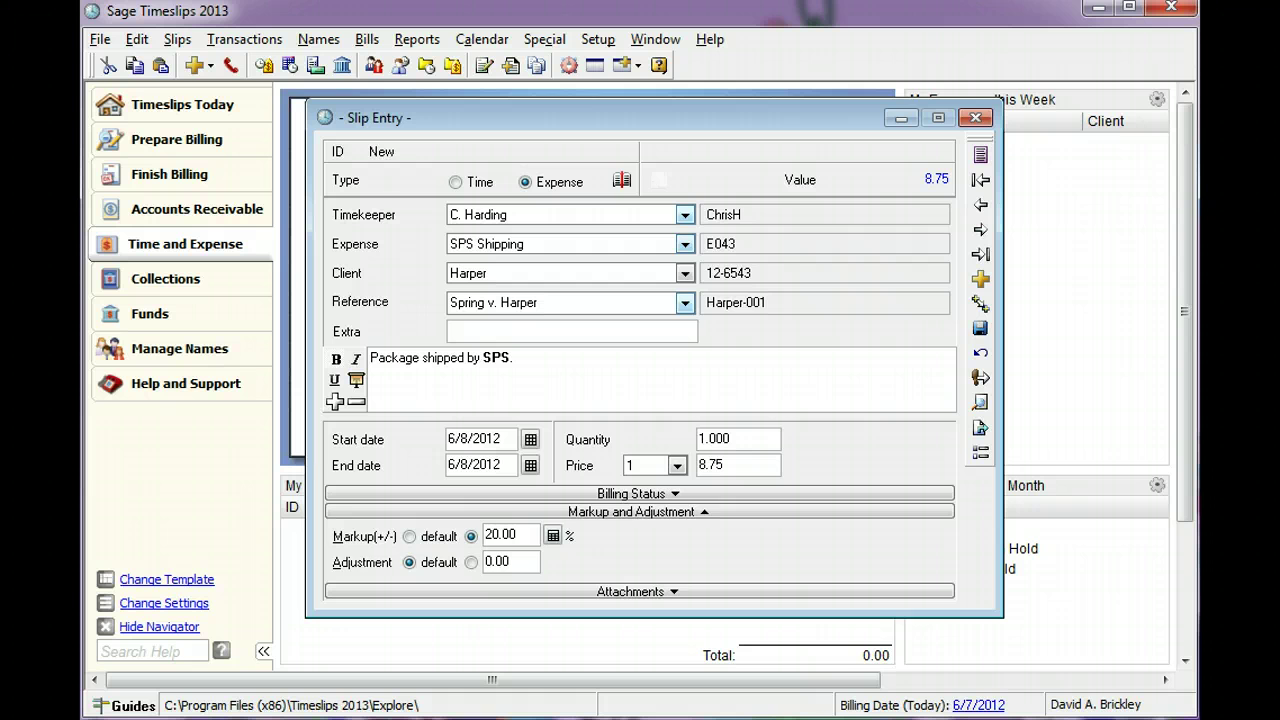
{"action": "left_click", "coordinate": [340, 511]}
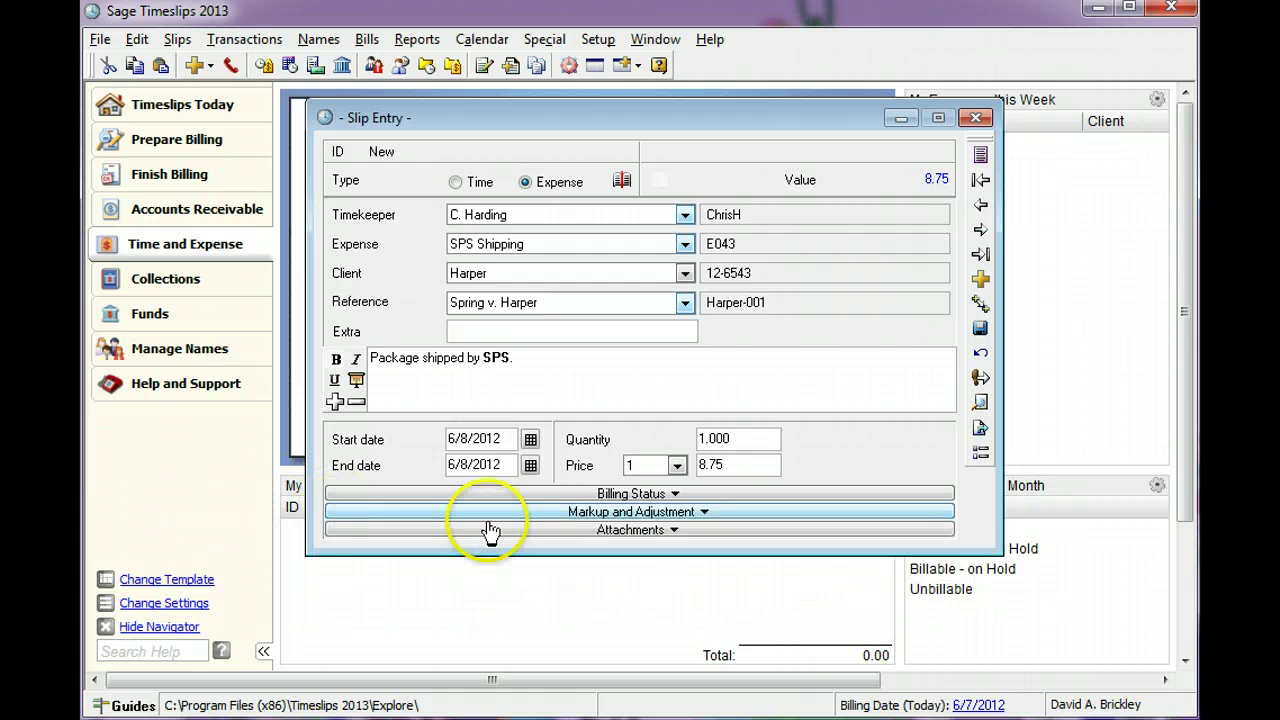
- Examine the slip's attachment options without attaching a file
{"action": "left_click", "coordinate": [491, 530]}
{"action": "left_click", "coordinate": [438, 557]}
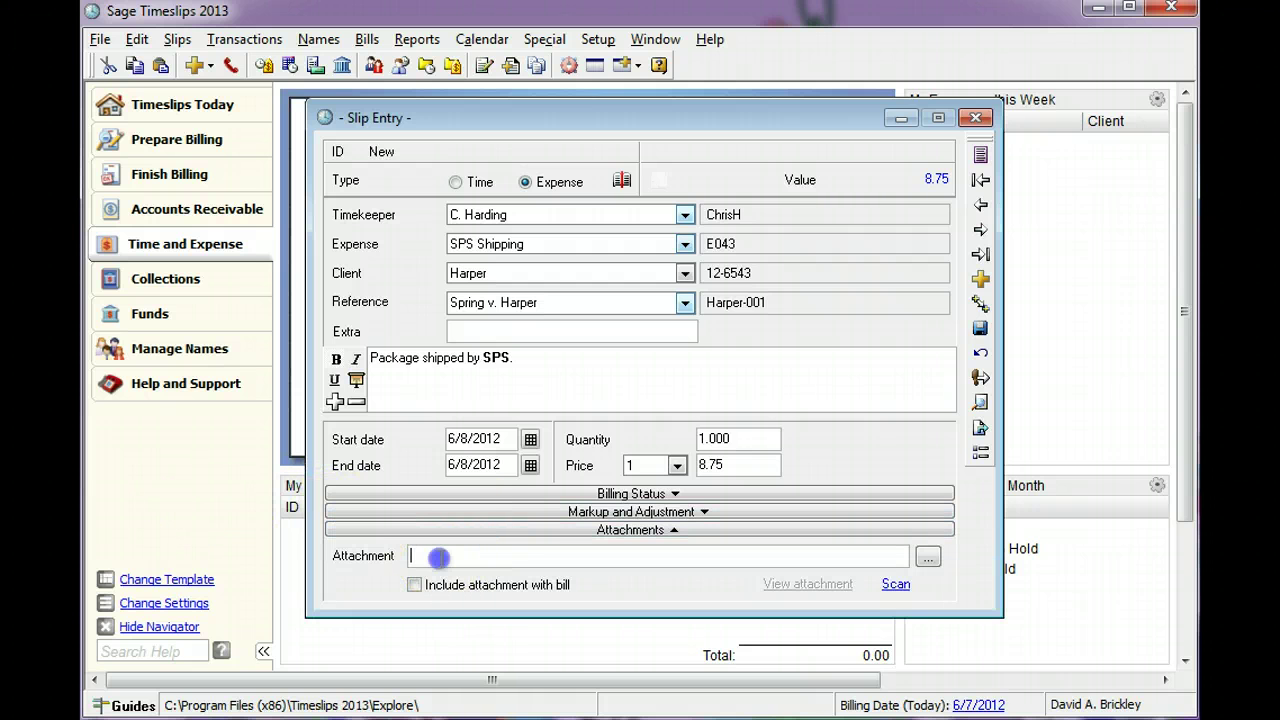
{"action": "left_click", "coordinate": [423, 560]}
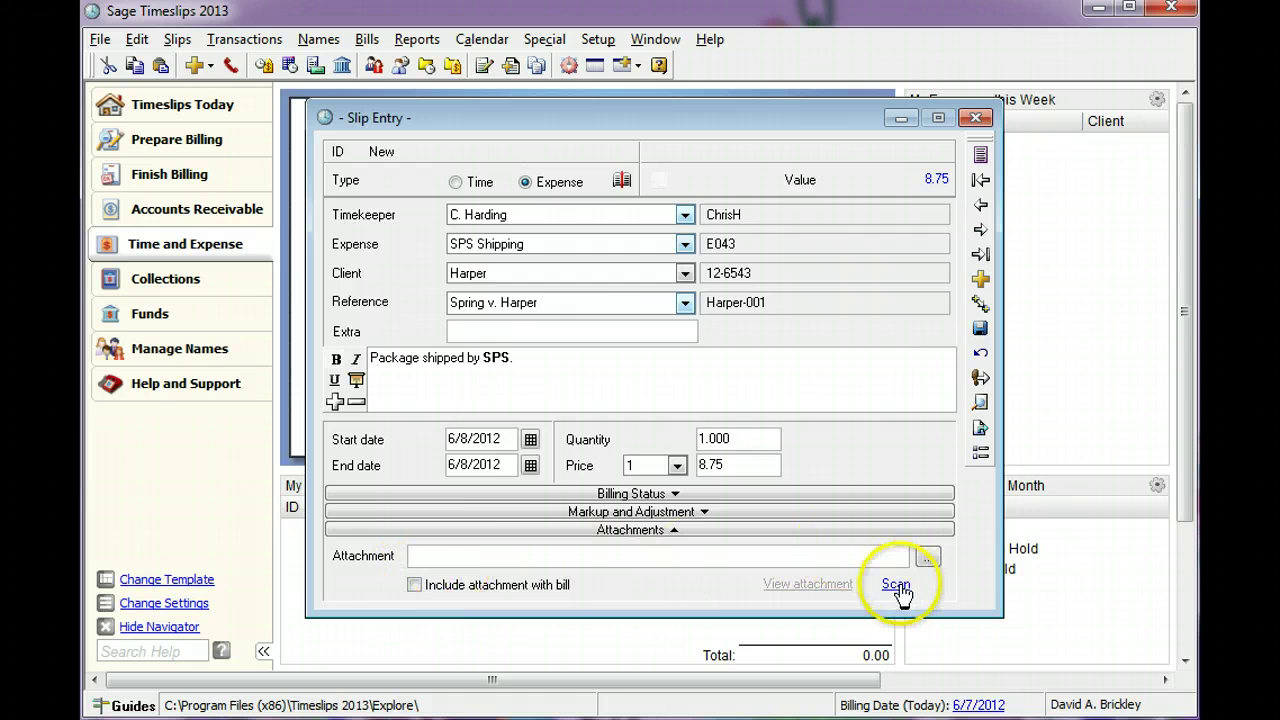
{"action": "left_click", "coordinate": [930, 558]}
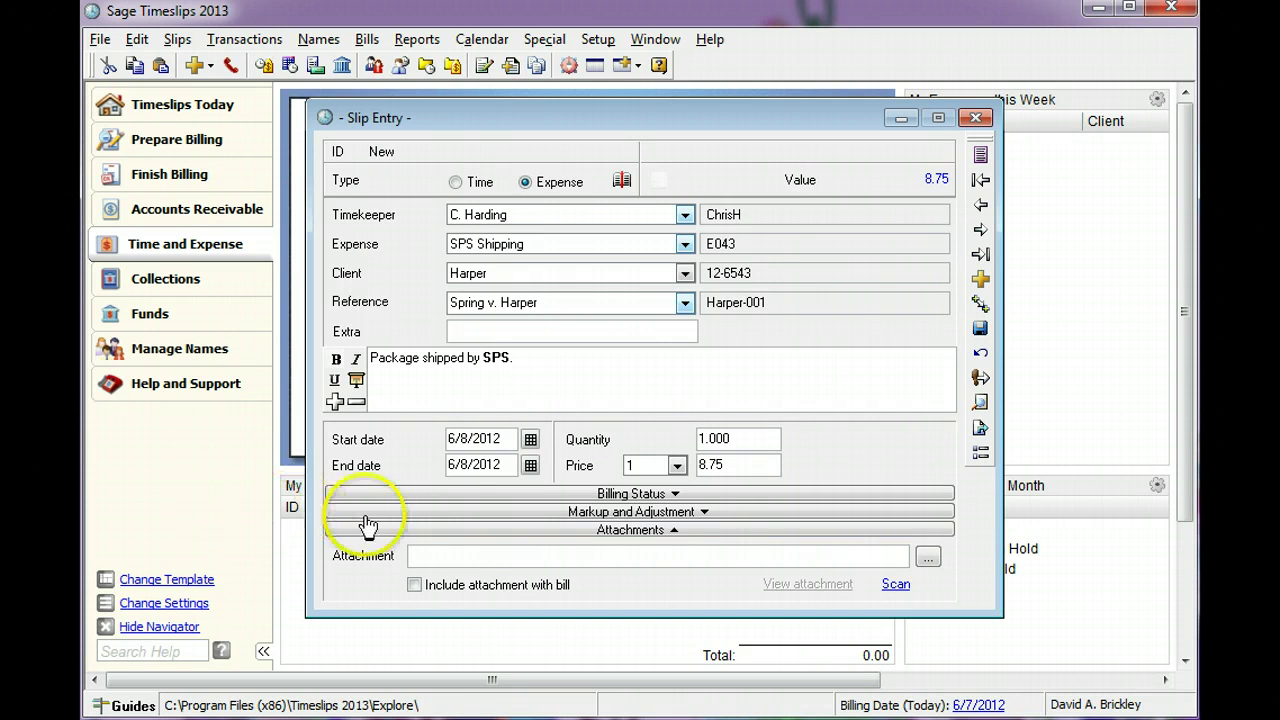
{"action": "left_click", "coordinate": [524, 530]}
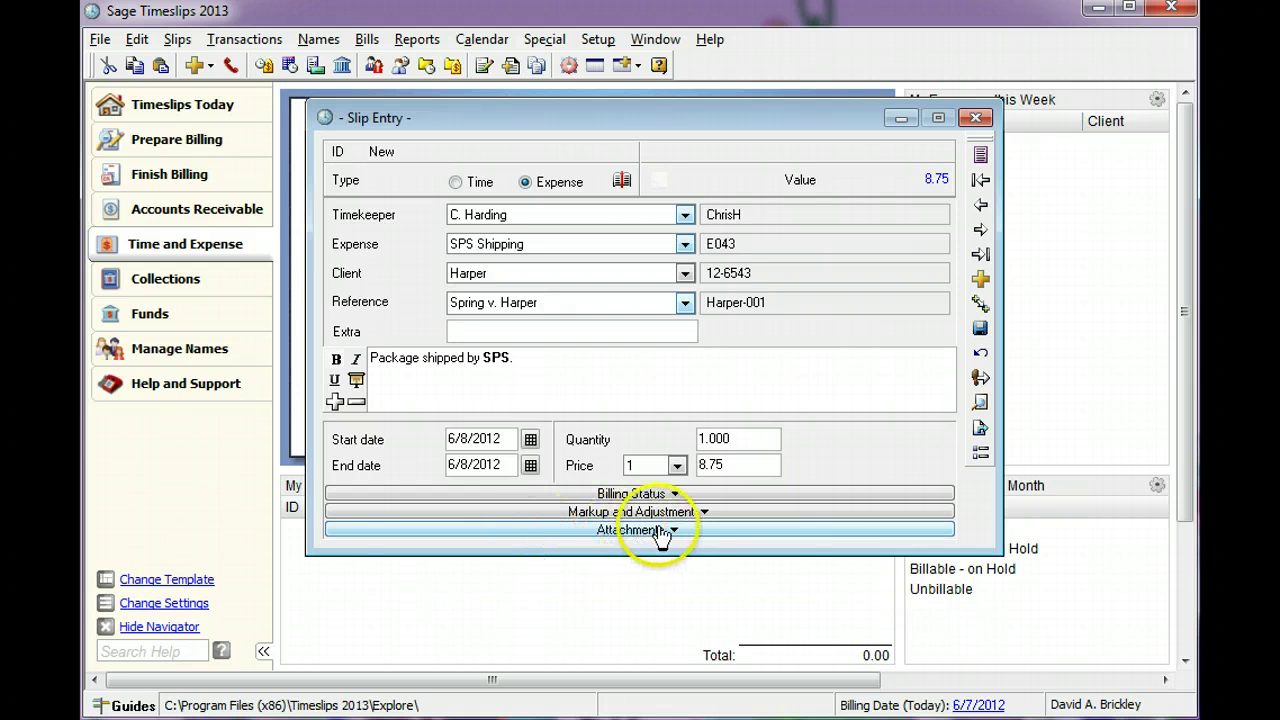
{"action": "left_click", "coordinate": [700, 512]}
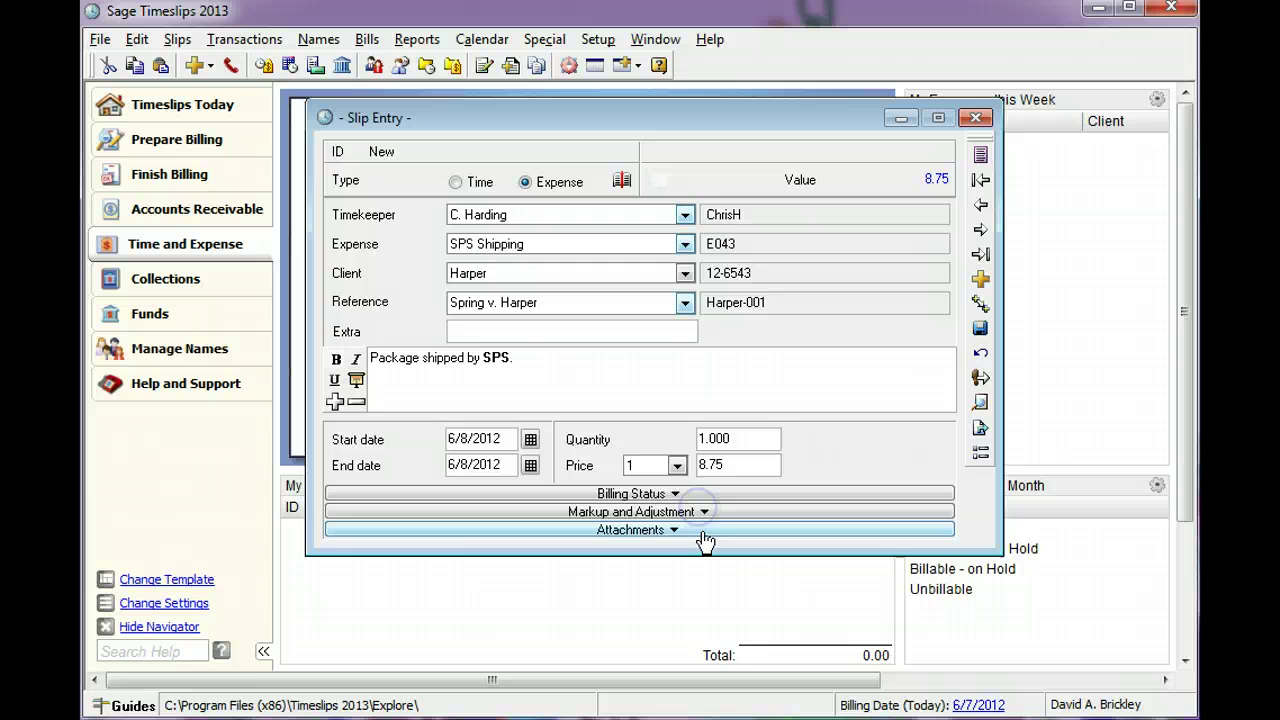
{"action": "left_click", "coordinate": [700, 530]}
{"action": "left_click", "coordinate": [704, 538]}
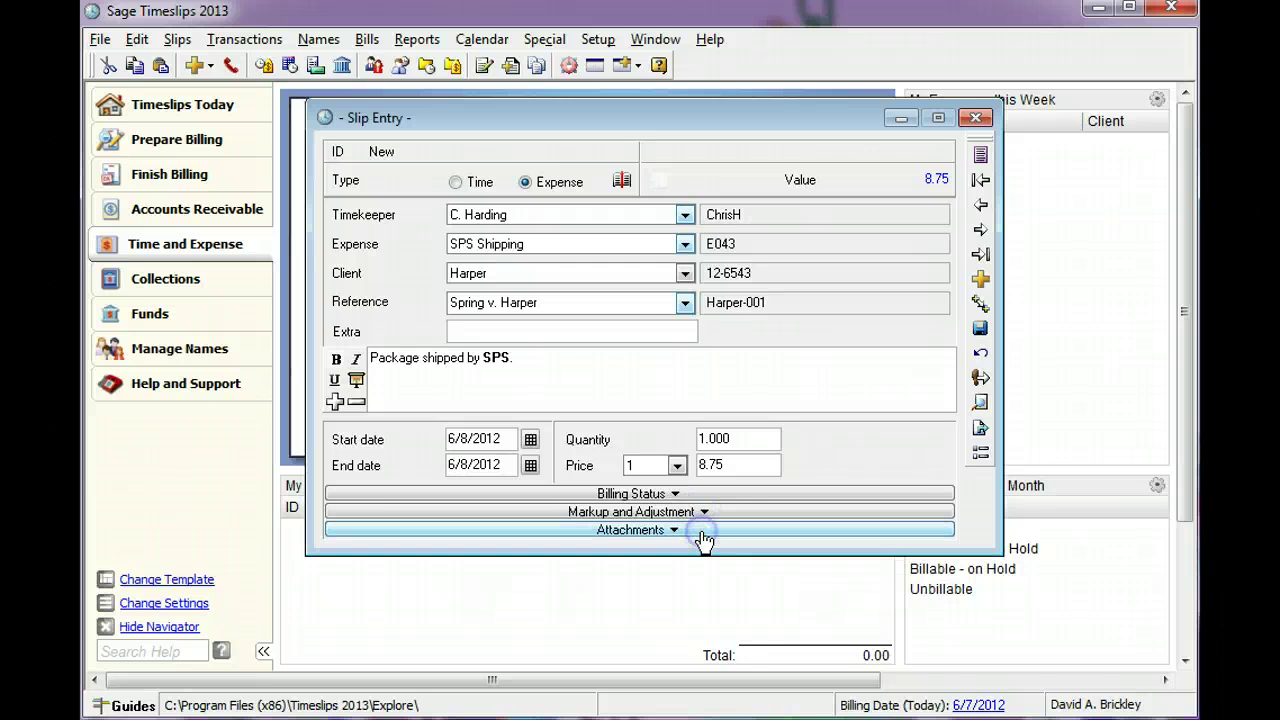
- View the slip's value breakdown, including its billed value and profitability, and close it
{"action": "left_click", "coordinate": [933, 179]}
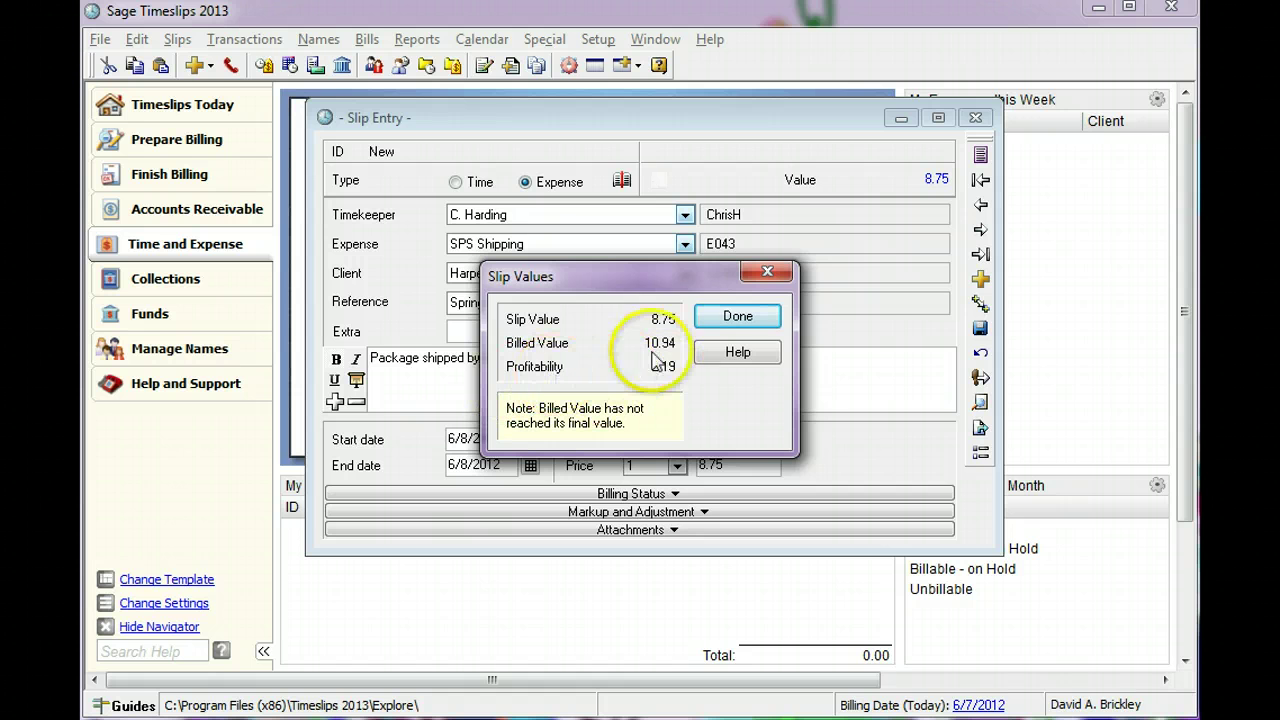
{"action": "left_click", "coordinate": [736, 317]}
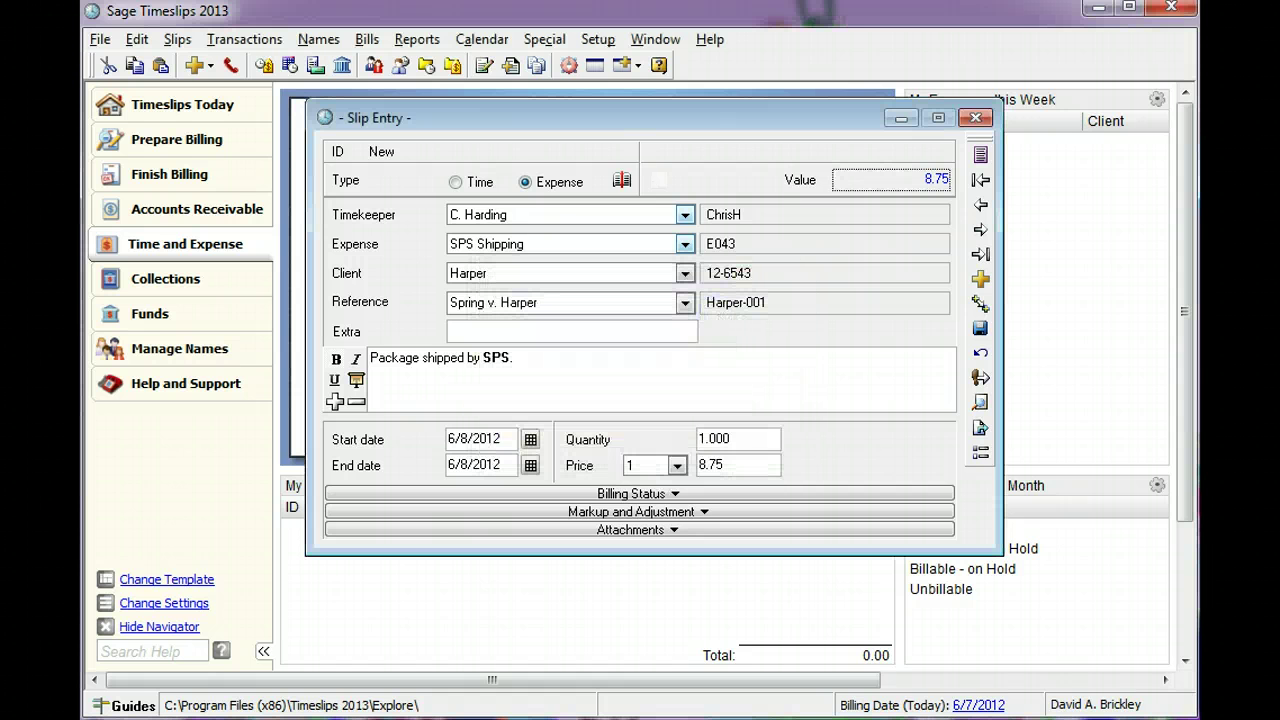